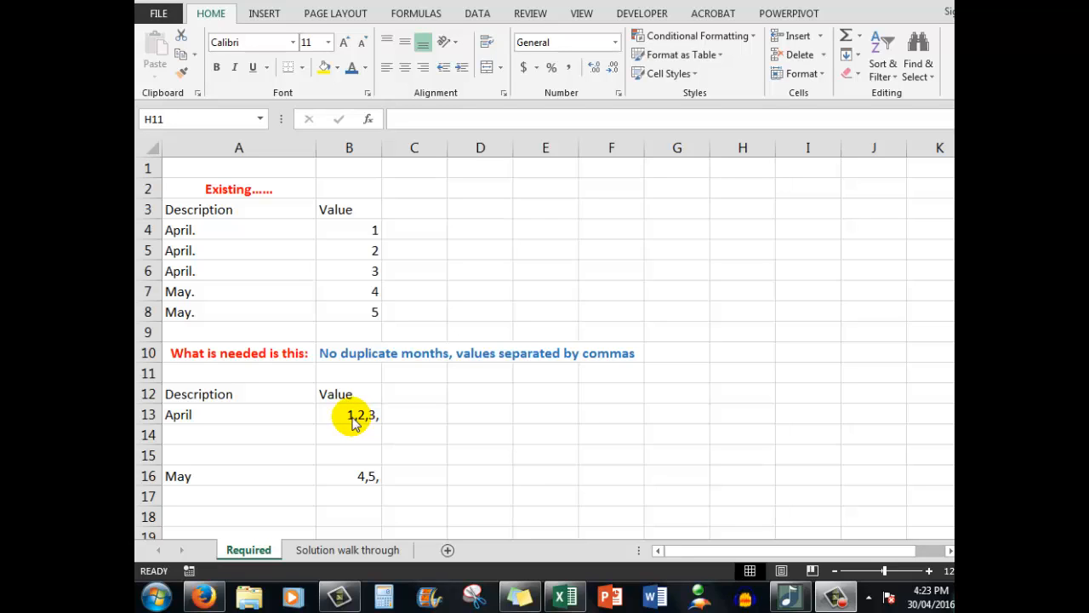
Step: On the Solution walk through sheet, clear the repeated month names in A3:A4 and A6
click(358, 551)
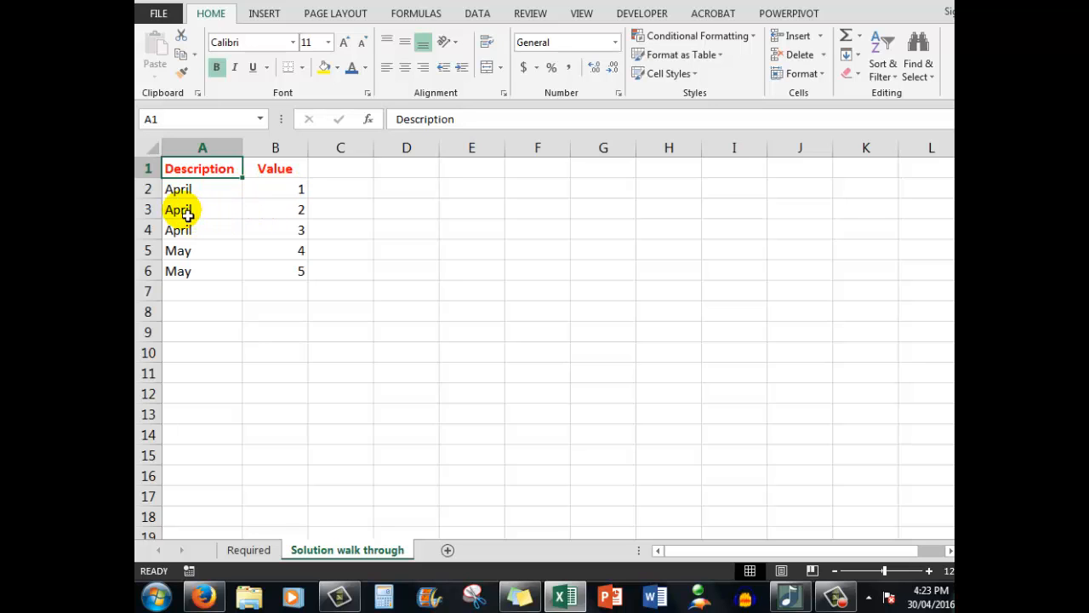
drag(182, 211, 187, 237)
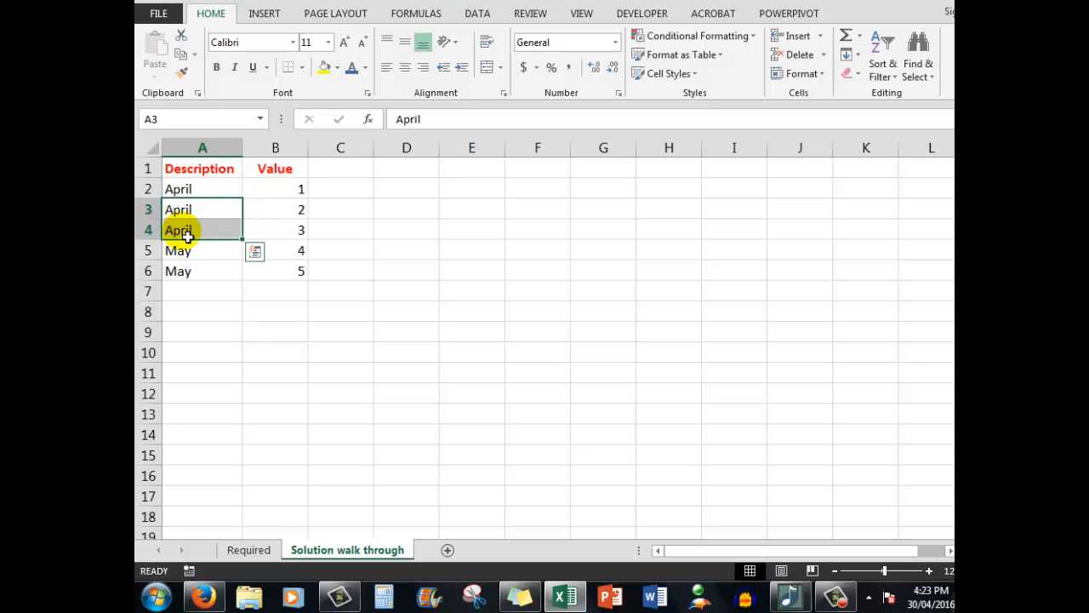
key(Delete)
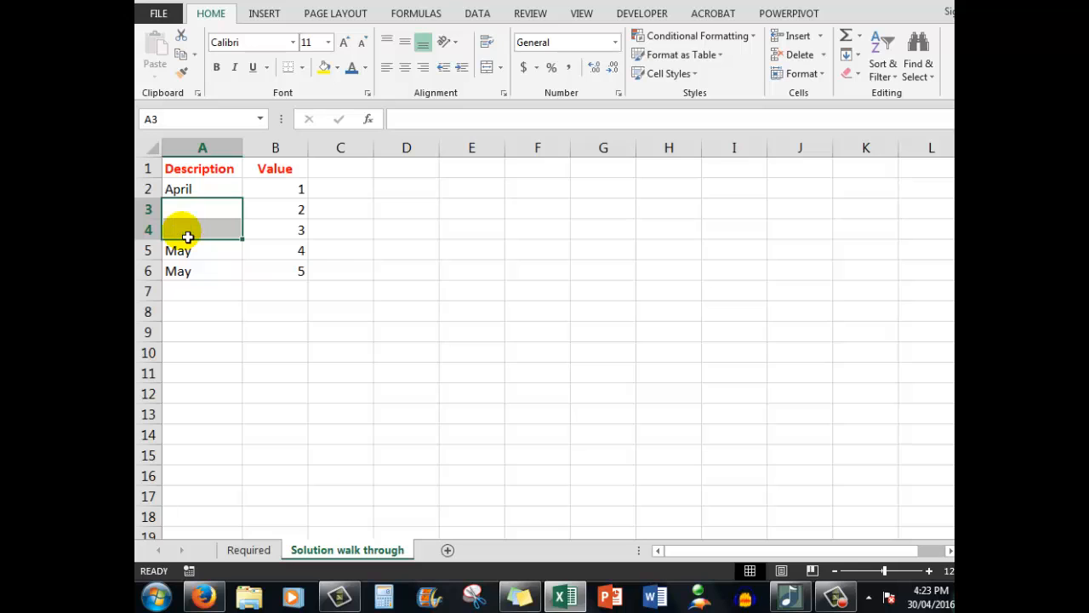
click(179, 276)
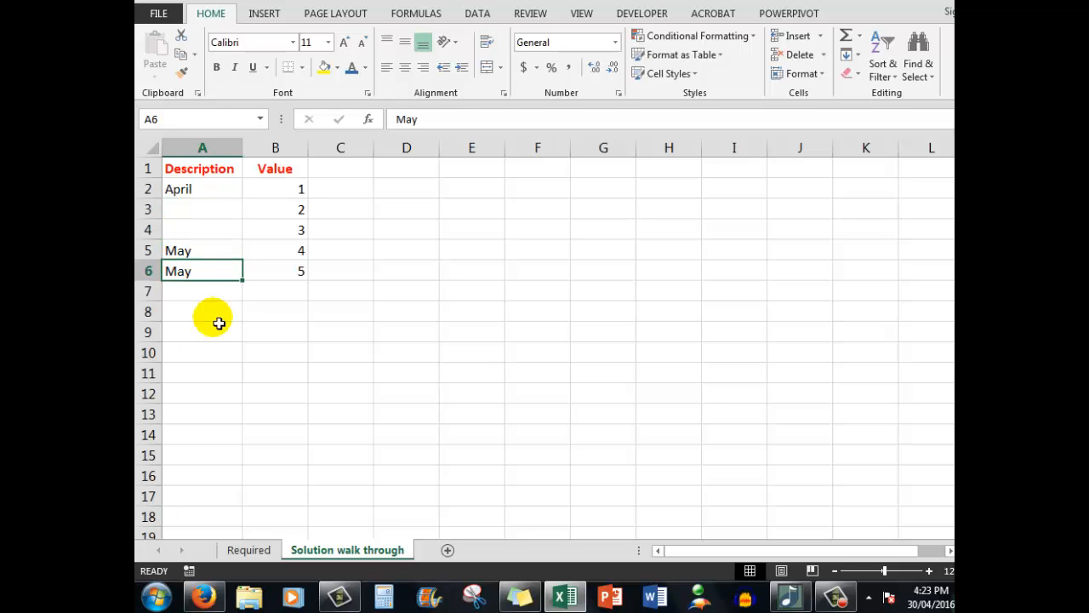
key(Delete)
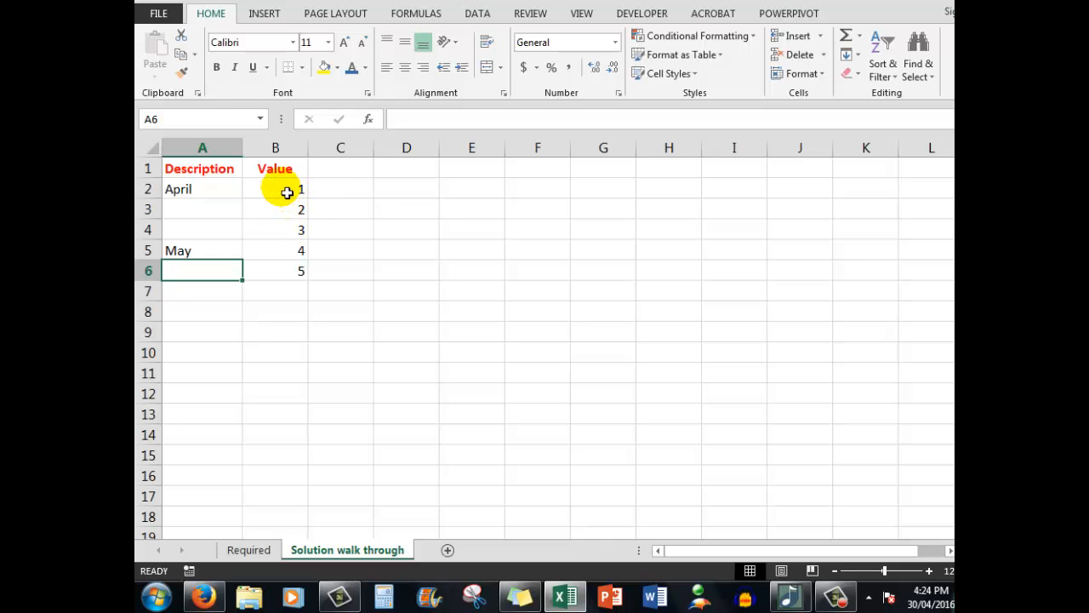
Step: Apply the custom number format 0 "," to cells B2:B14 to add a comma after each value
drag(287, 193, 289, 439)
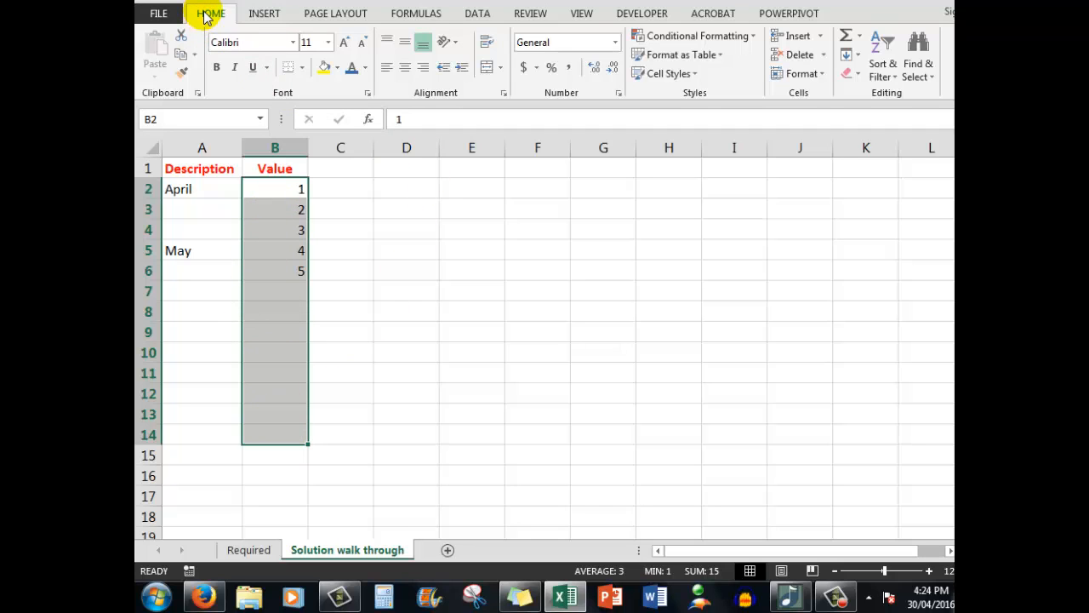
click(619, 93)
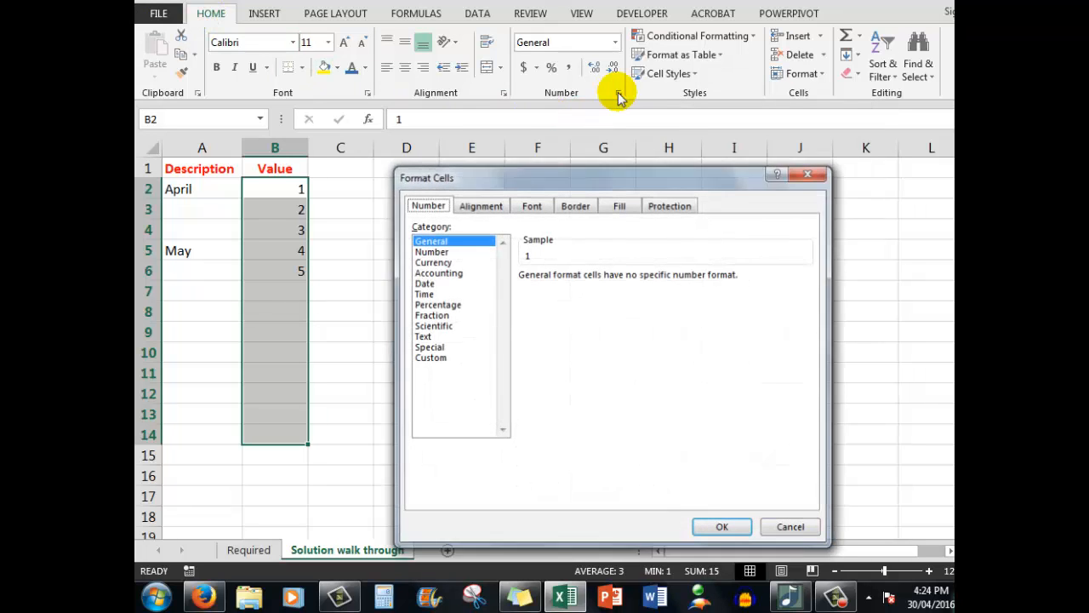
click(429, 358)
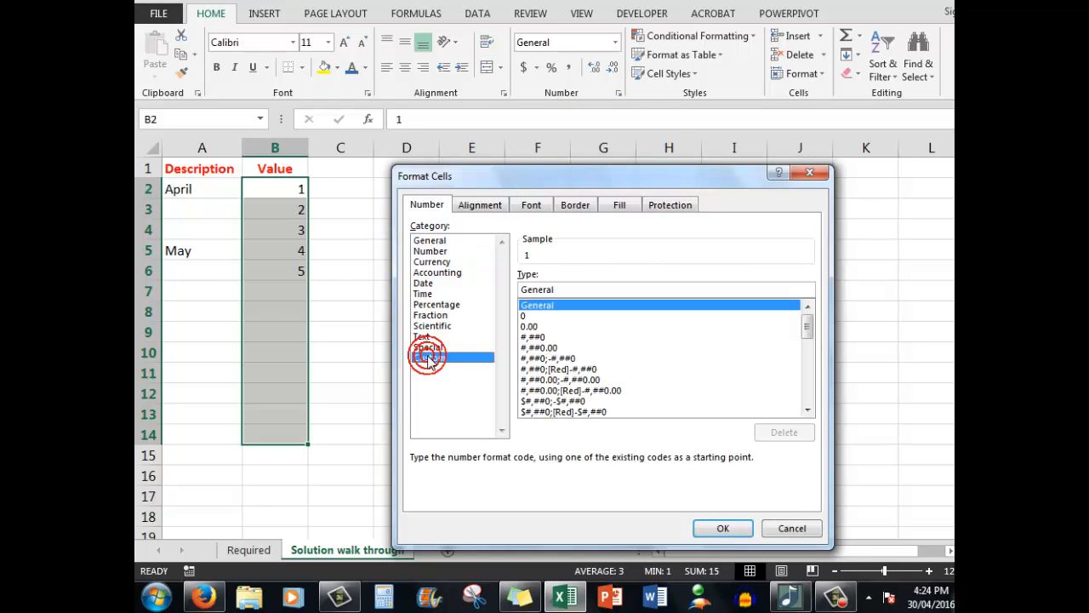
double_click(565, 290)
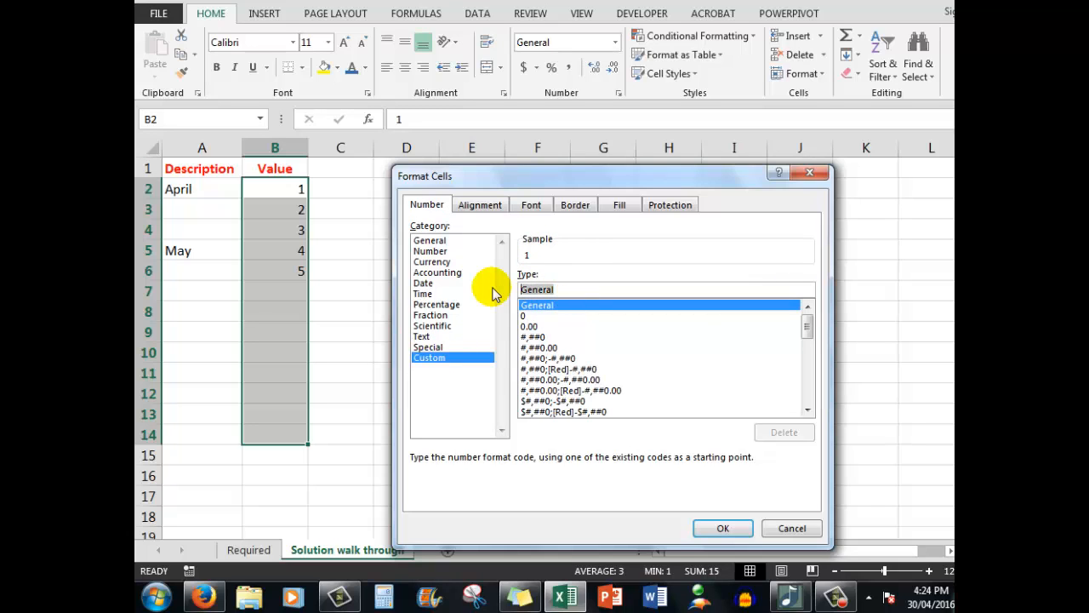
text(0)
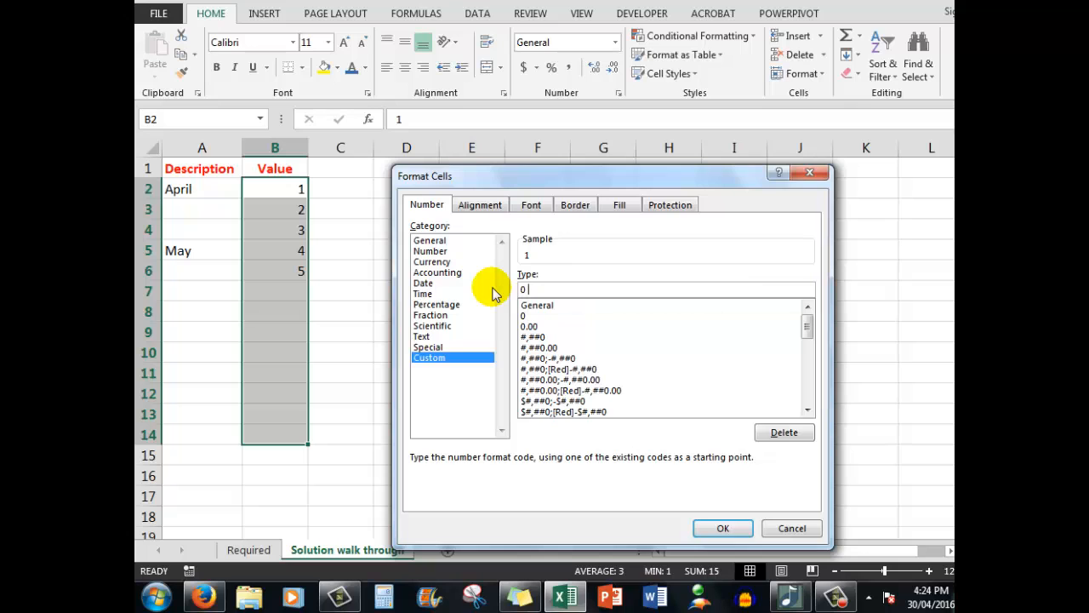
text( ",")
key(Return)
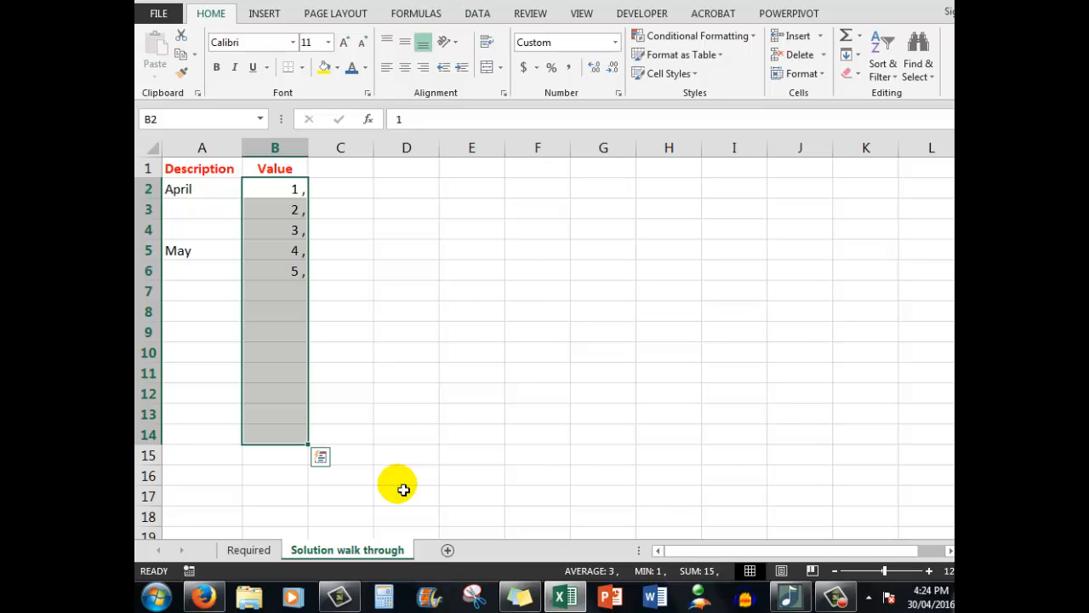
click(188, 340)
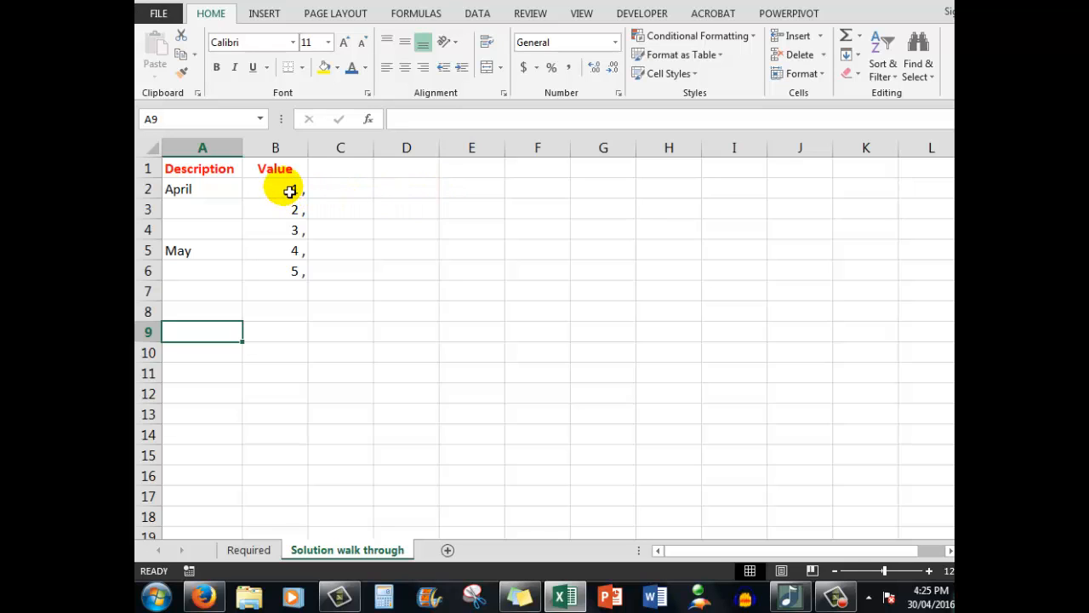
Step: Copy the April values in B2:B4 and paste them transposed into row 2 starting at C2
drag(290, 191, 286, 229)
key(ctrl+c)
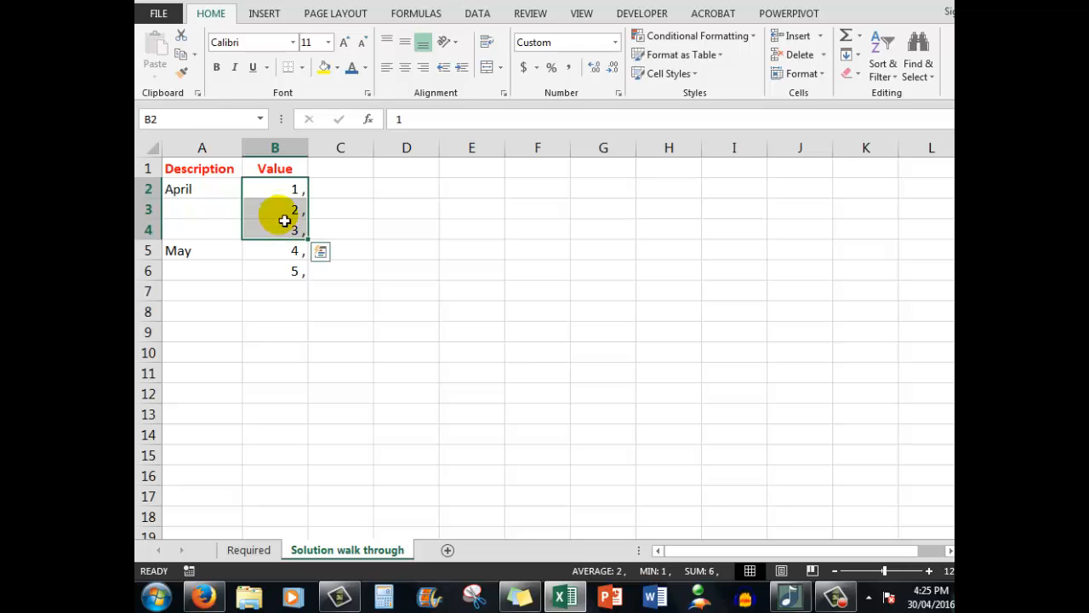
right_click(279, 190)
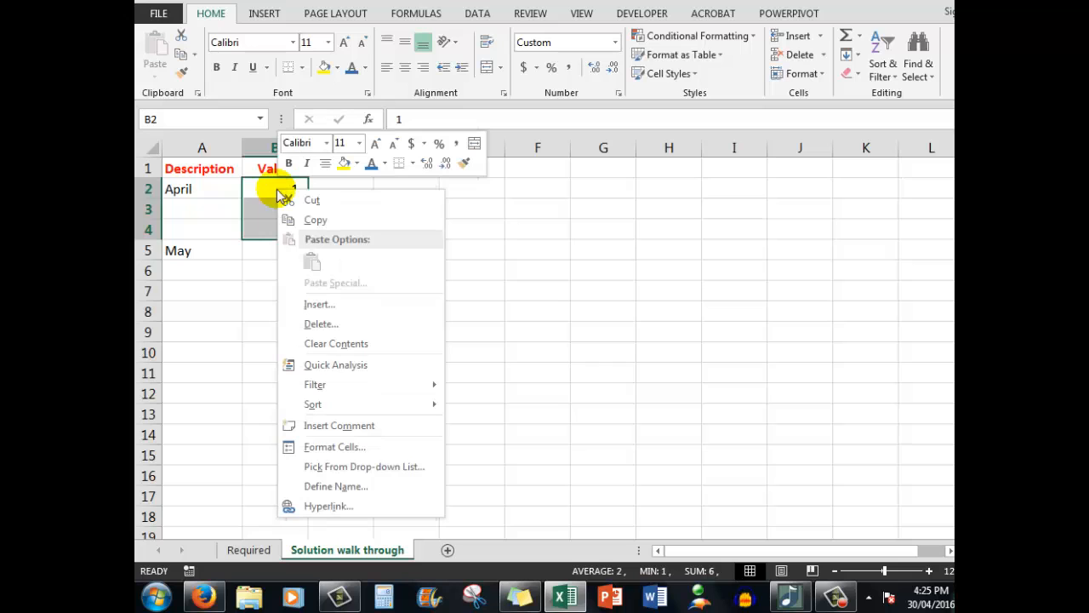
click(317, 222)
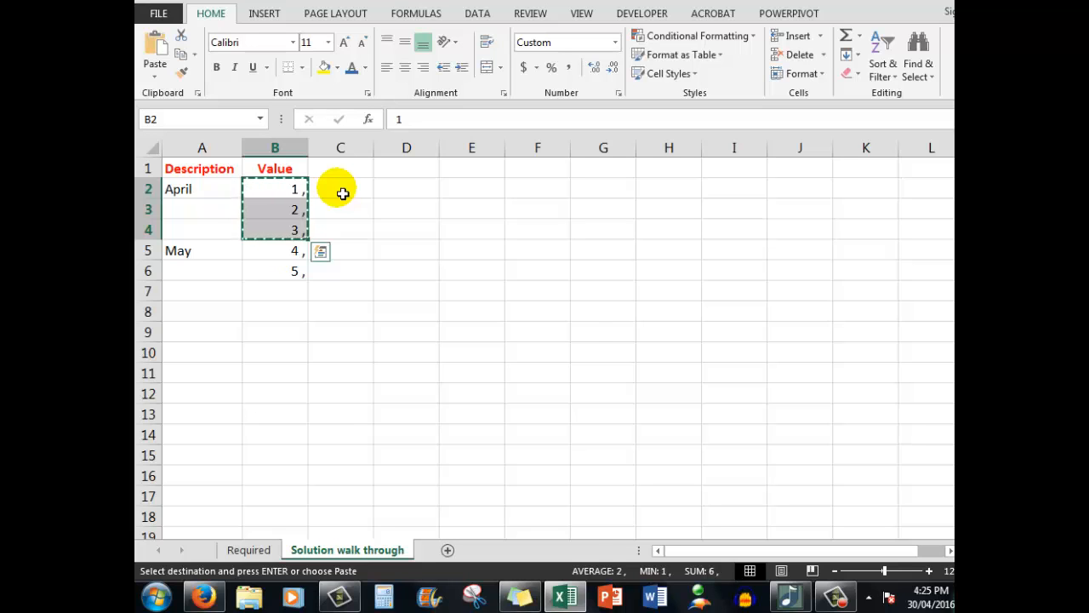
right_click(342, 193)
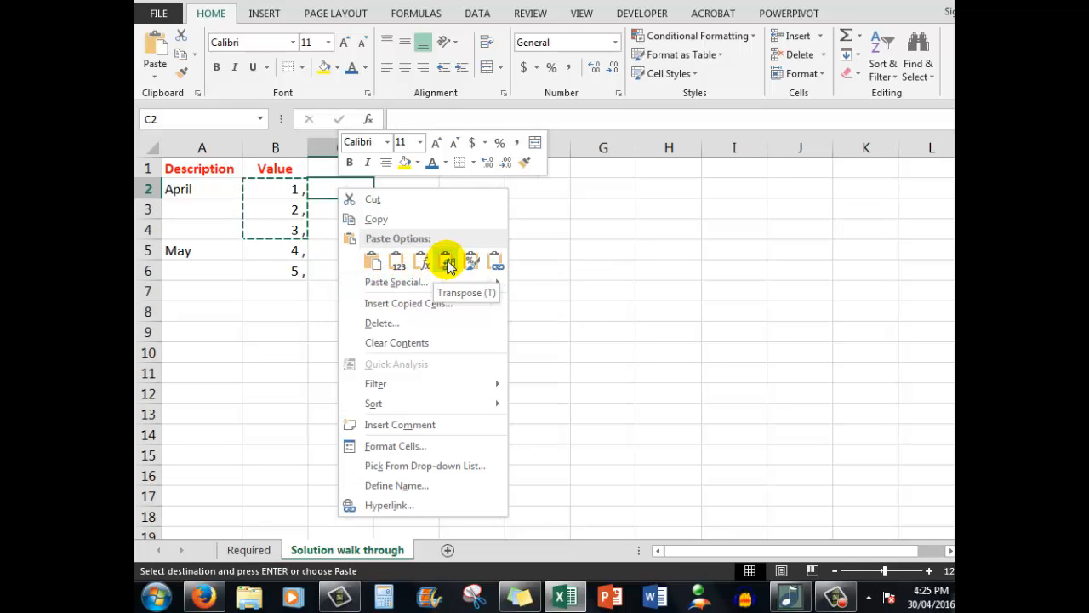
click(447, 264)
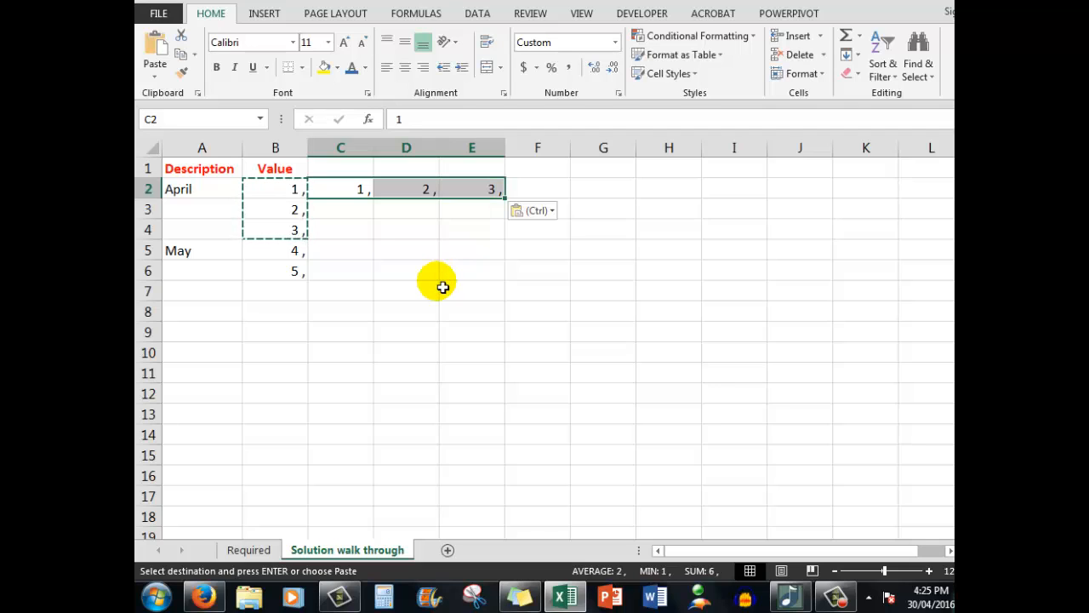
key(Escape)
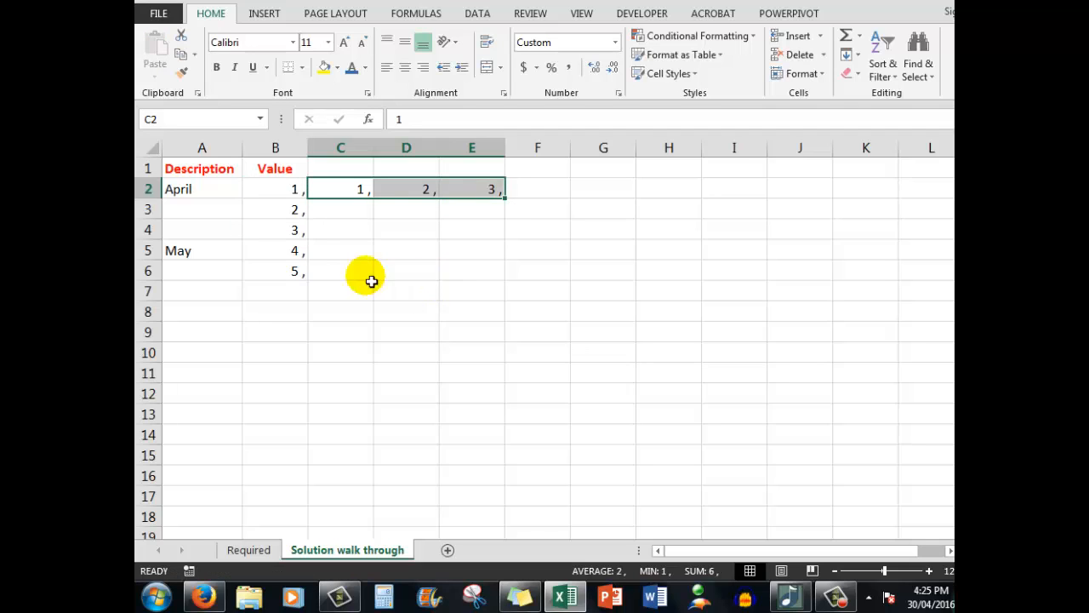
Step: Copy the May values in B5:B6 and paste them transposed into row 5 starting at C5
drag(289, 254, 285, 273)
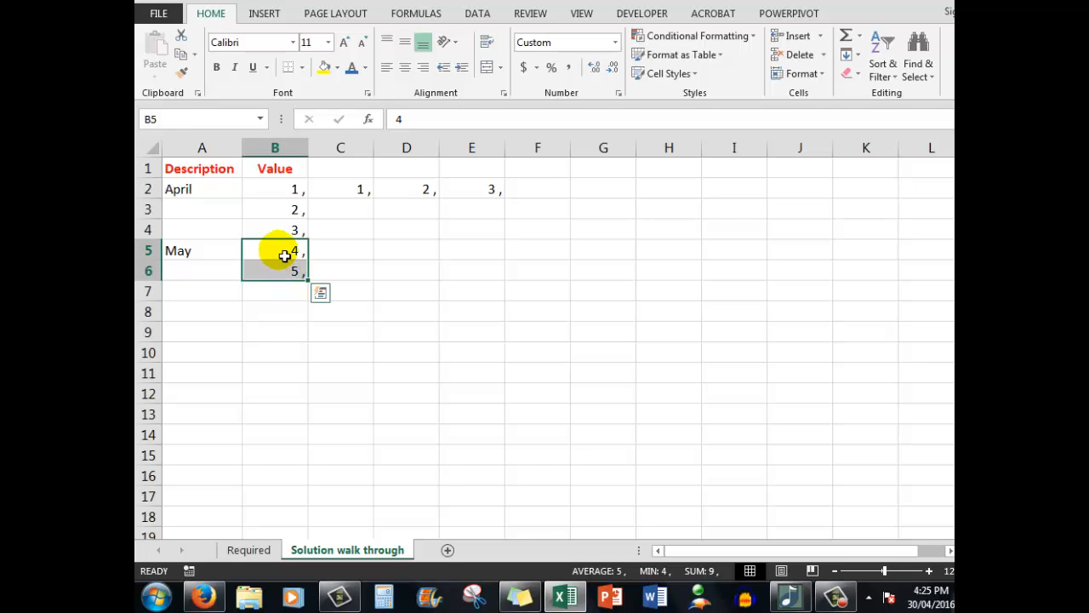
right_click(281, 248)
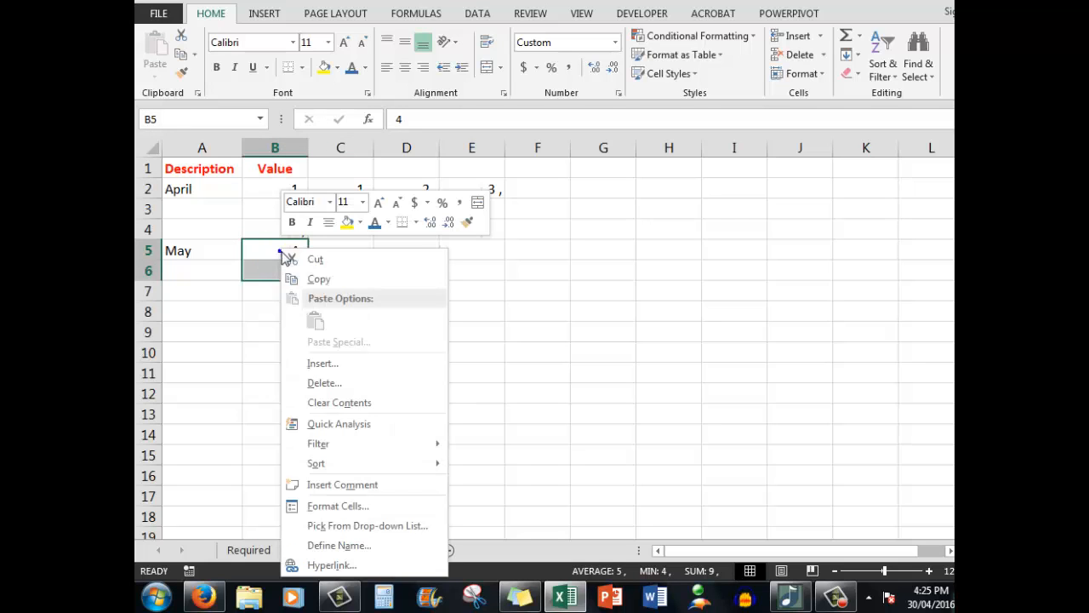
click(328, 279)
right_click(344, 255)
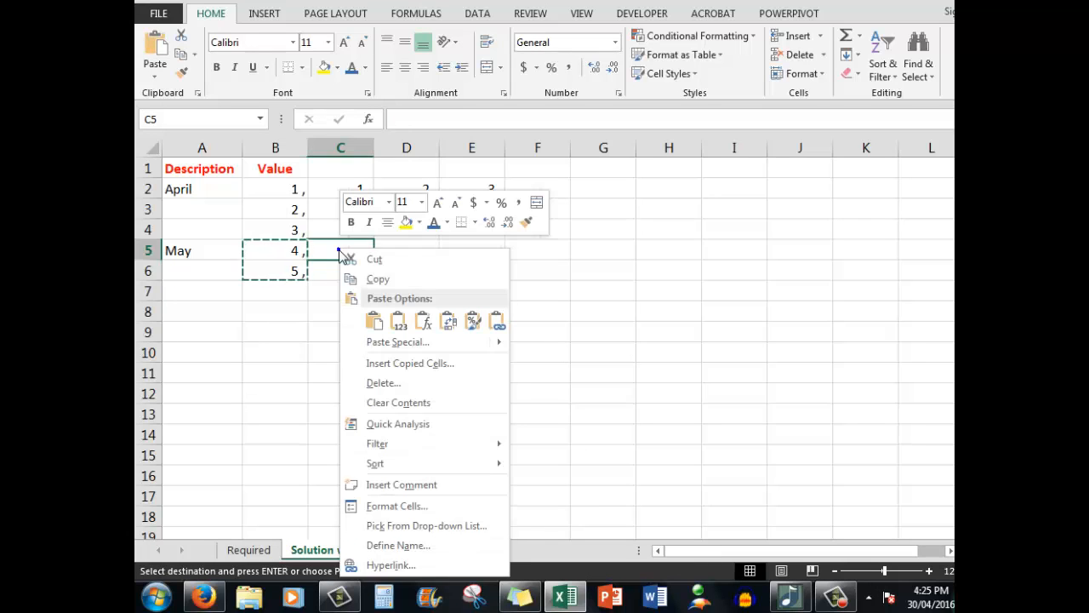
click(447, 322)
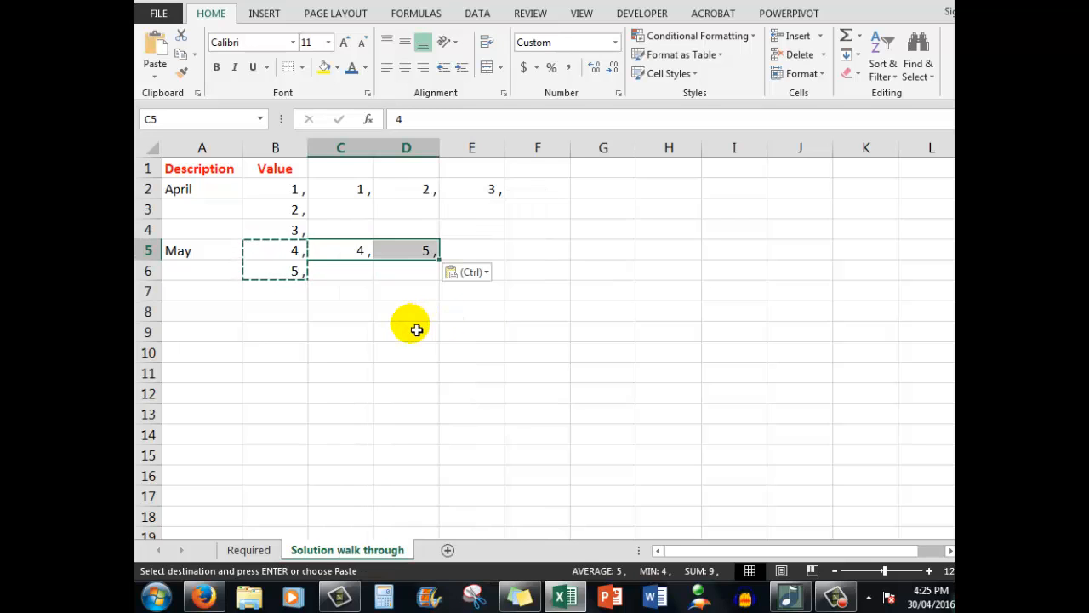
key(Escape)
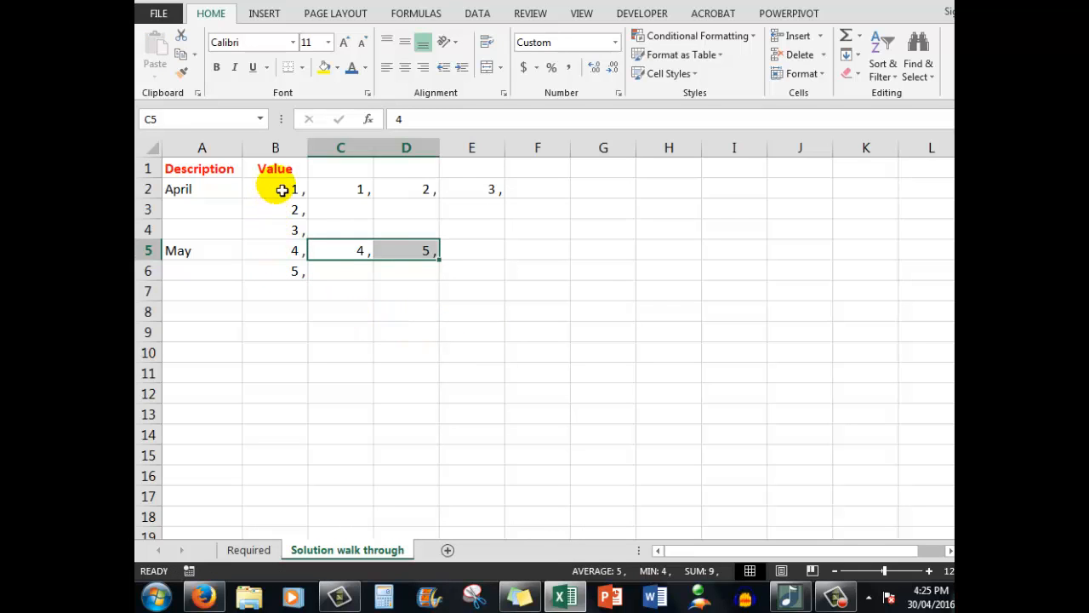
Step: Clear the original values in B2:B6 and move the transposed April and May rows to start at B2 and B5
drag(282, 188, 285, 271)
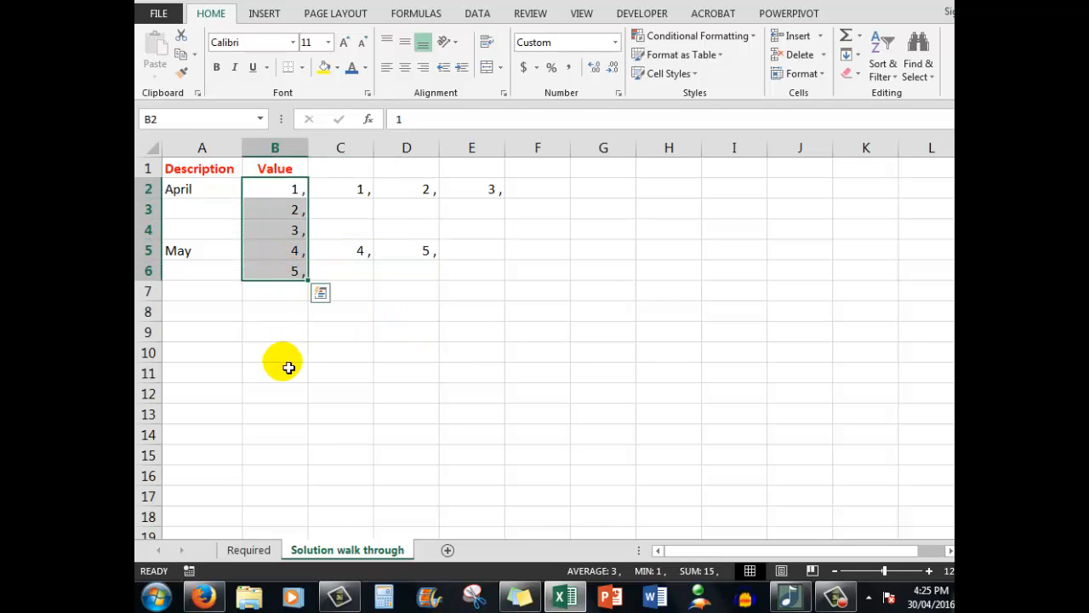
key(Delete)
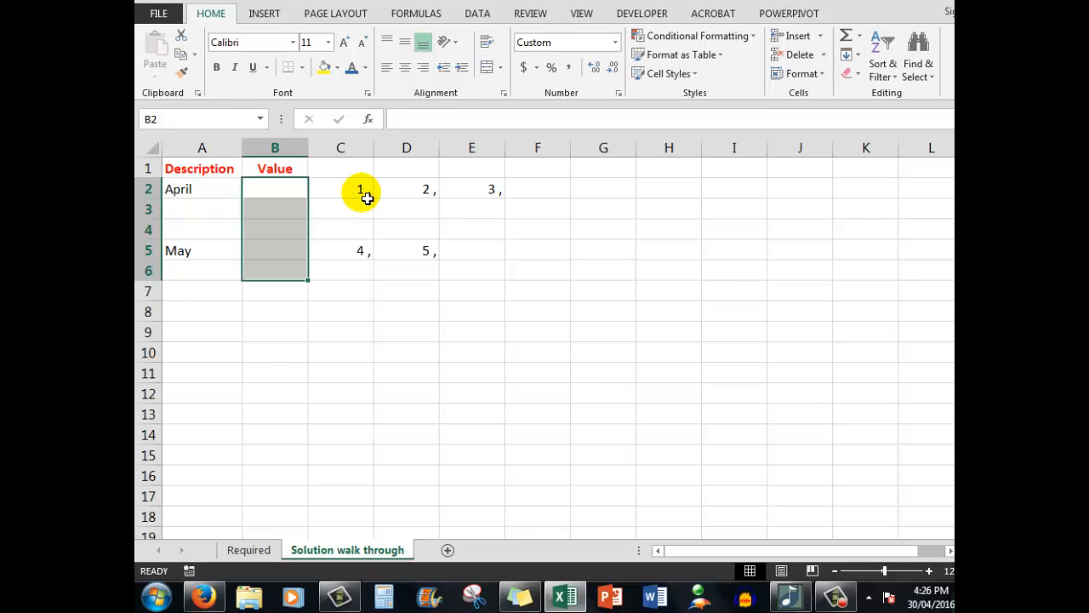
drag(361, 192, 464, 192)
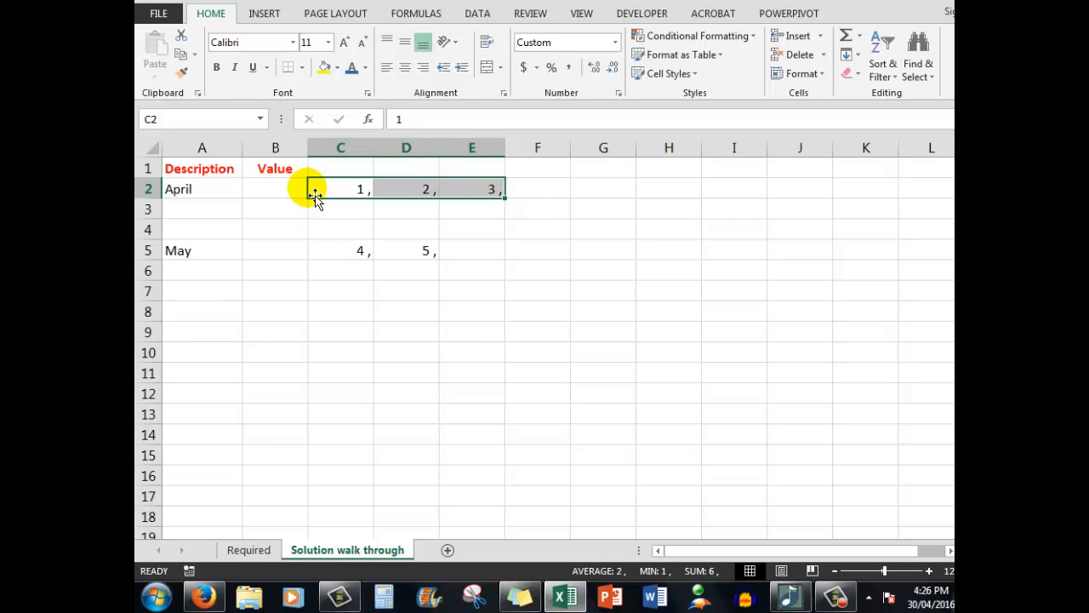
drag(315, 195, 292, 190)
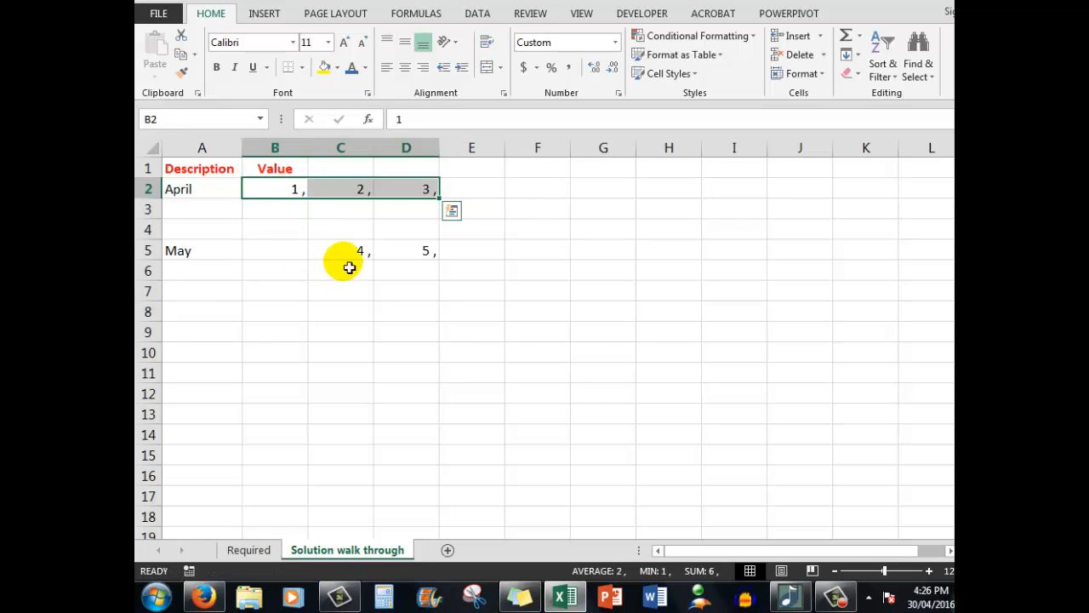
drag(357, 250, 382, 252)
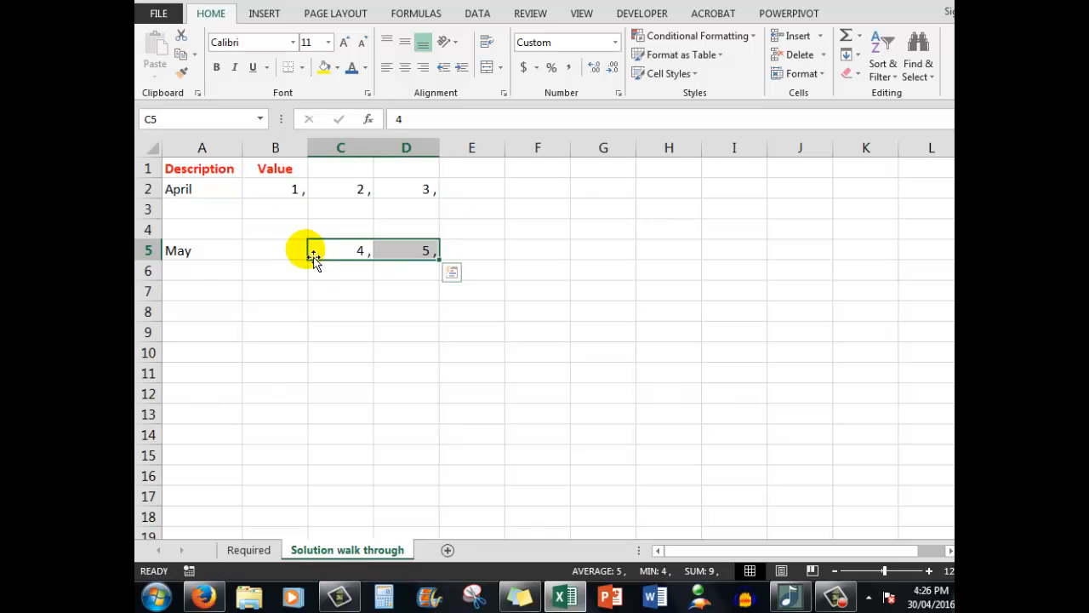
drag(313, 257, 286, 244)
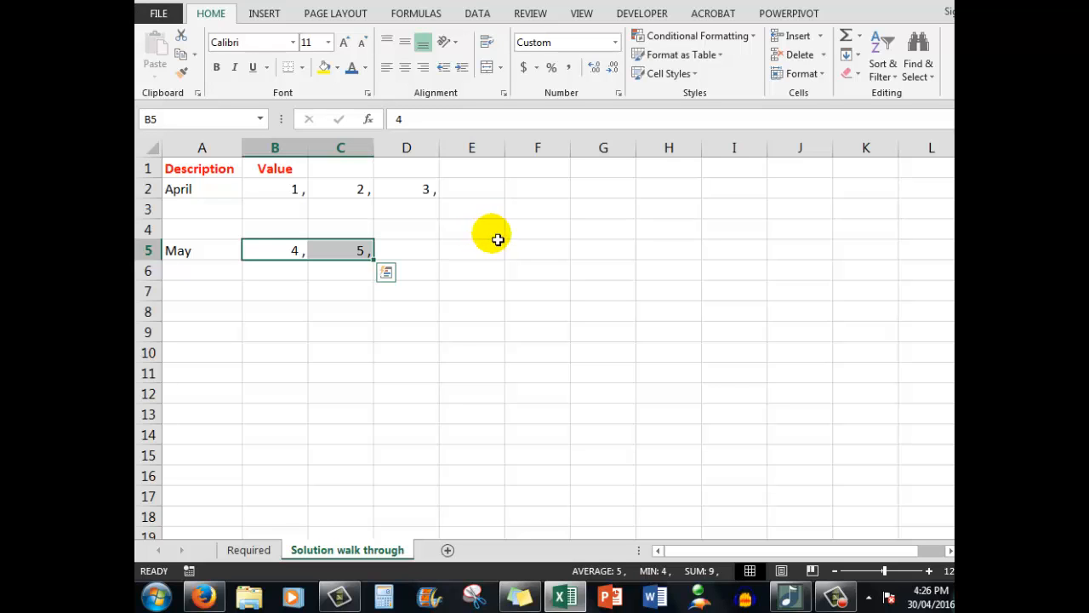
Step: Autofit the widths of columns C and D to their contents
click(274, 317)
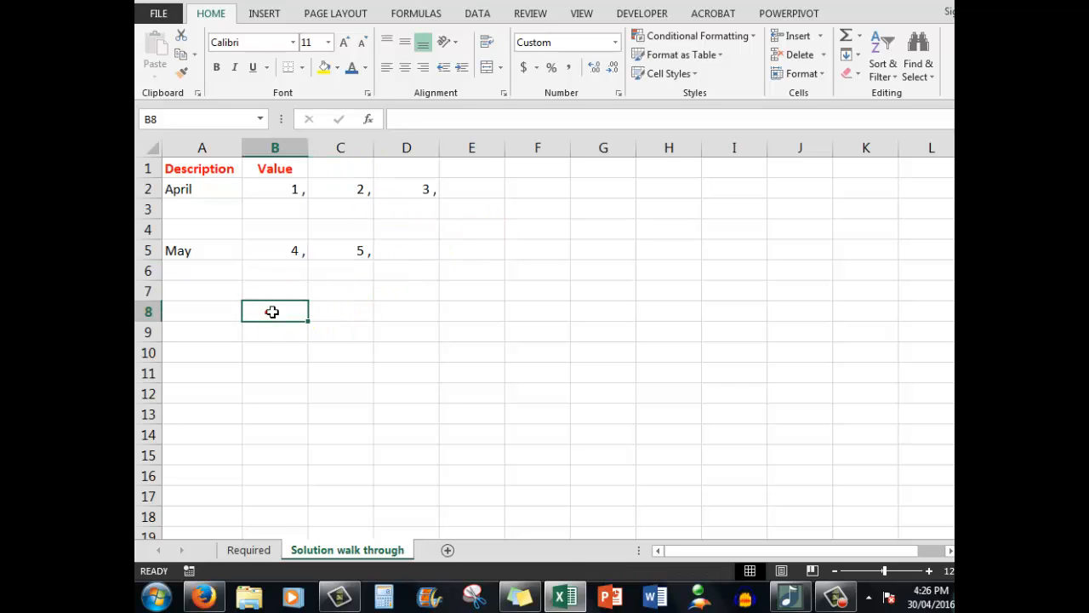
drag(353, 157, 398, 154)
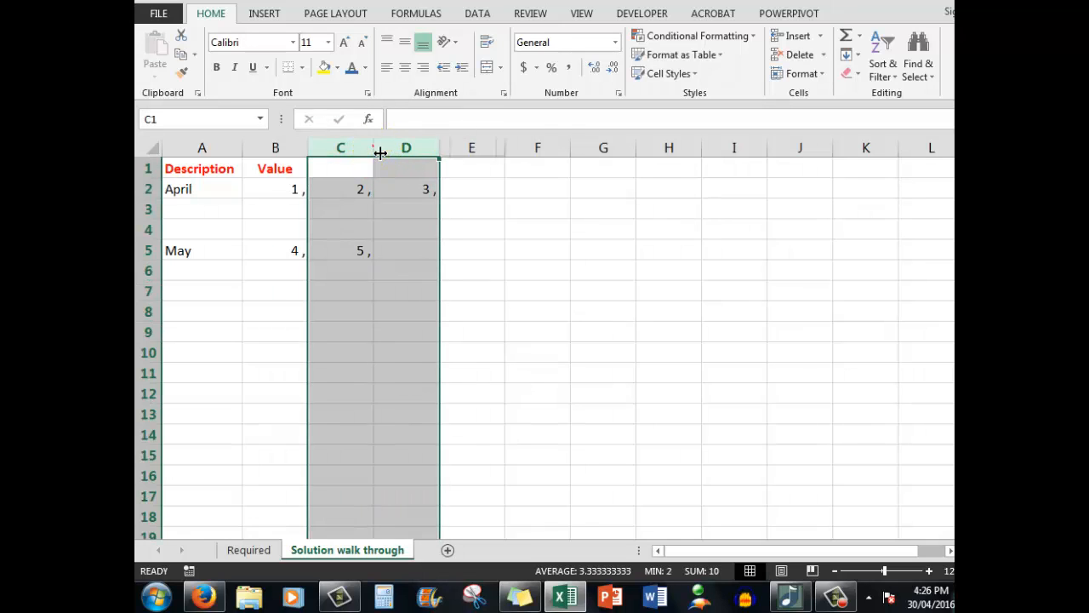
double_click(379, 162)
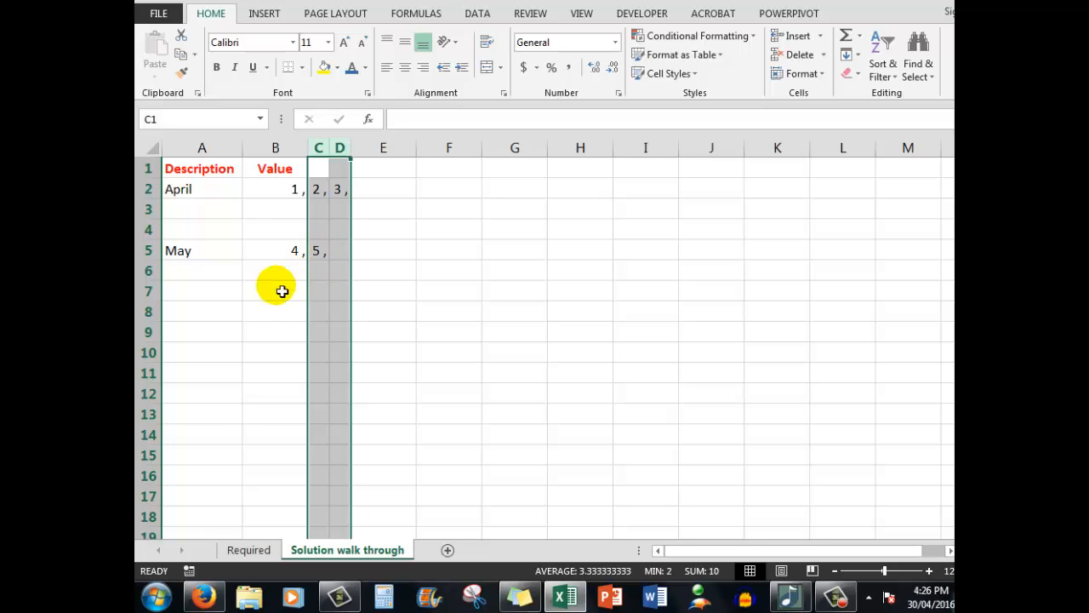
Step: Enter June as a new month in cell A7
click(198, 297)
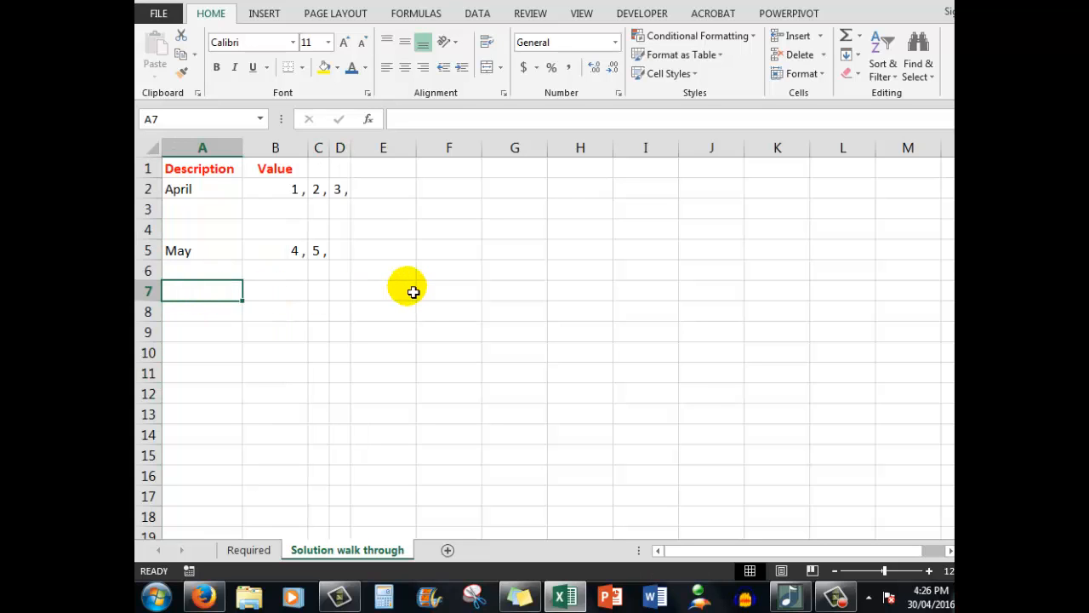
text(June)
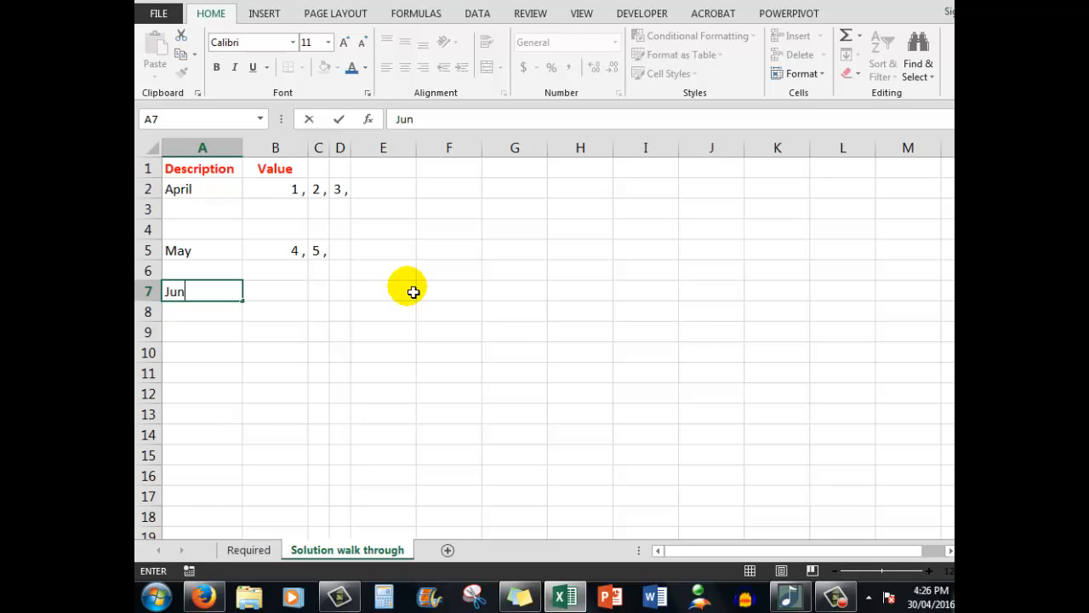
click(282, 289)
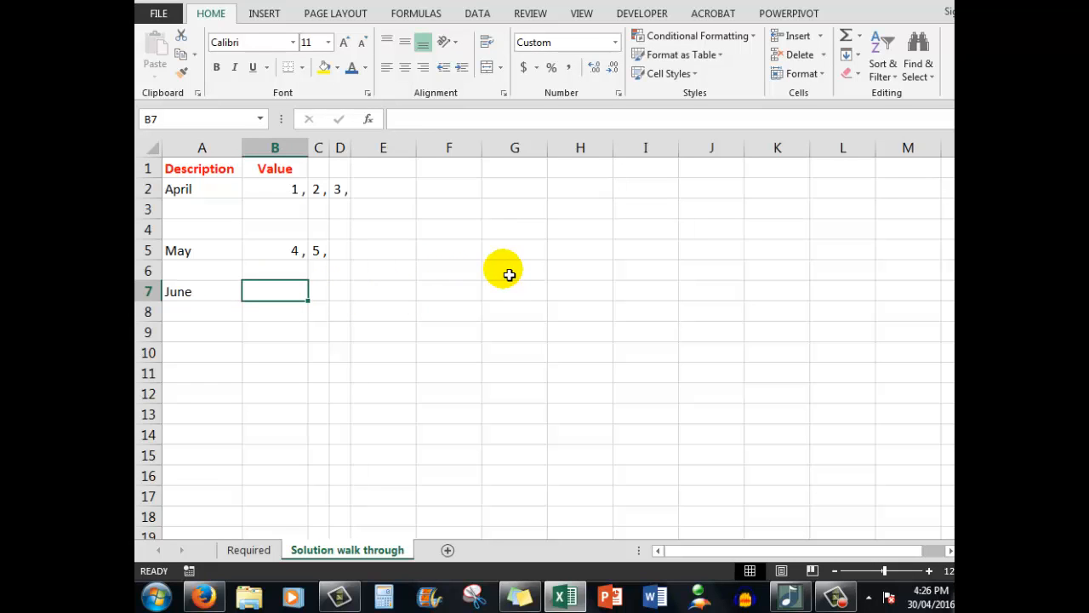
Step: Enter the June values 7 and 8 in cells B7 and B8
text(7)
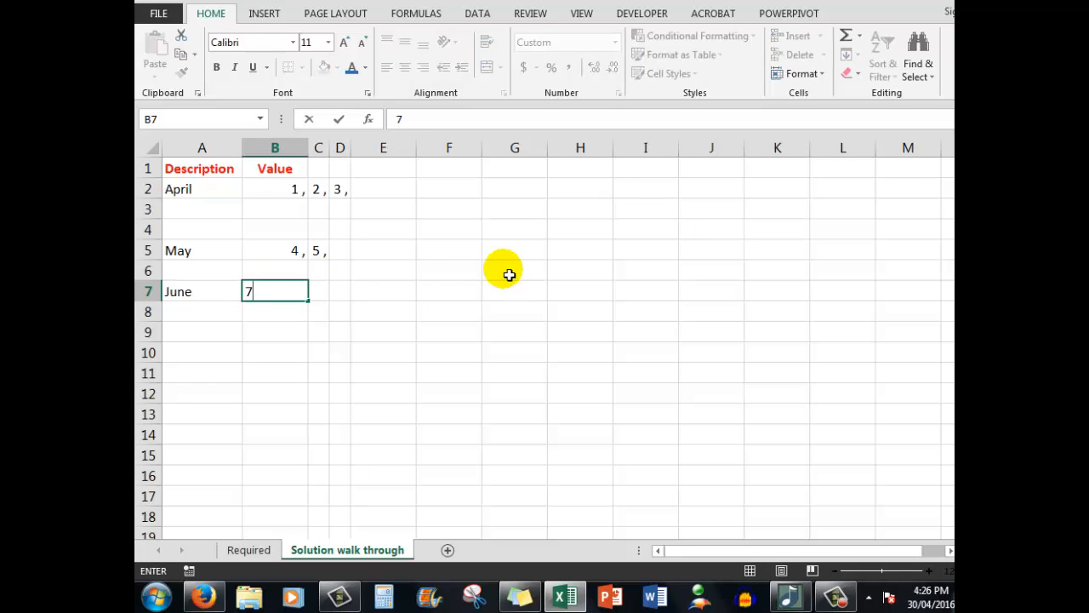
key(Return)
text(8)
key(Return)
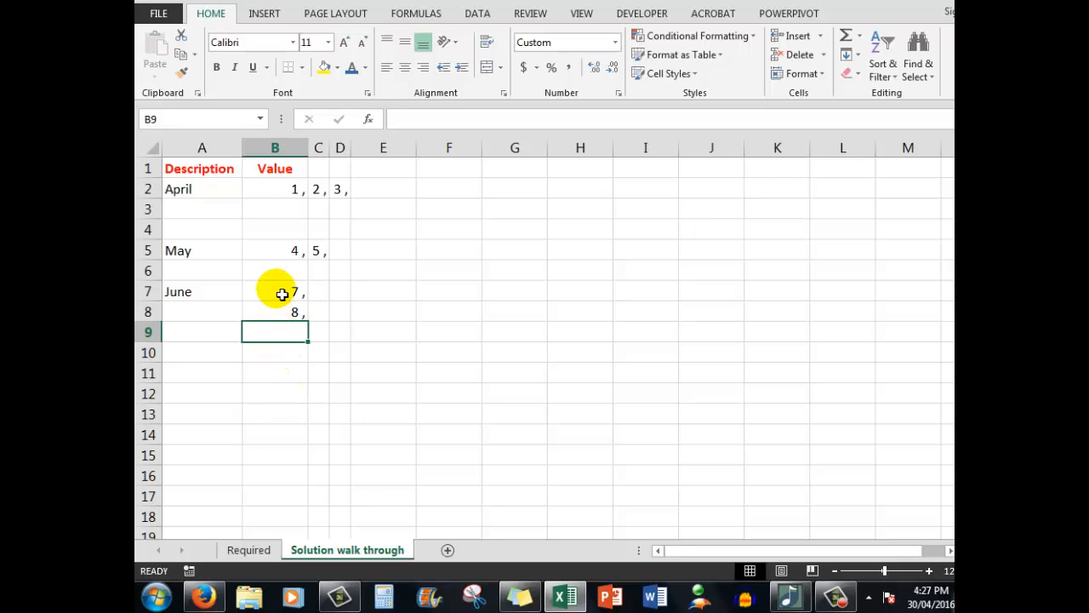
Step: Copy the June values in B7:B8 and paste them transposed into row 7 starting at C7
drag(281, 294, 276, 308)
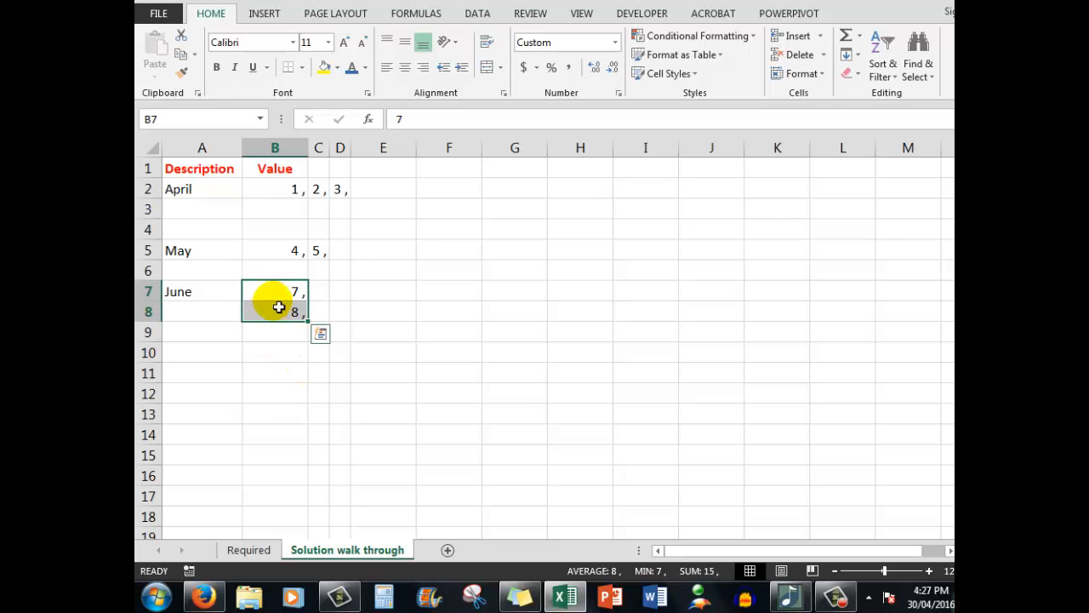
right_click(277, 293)
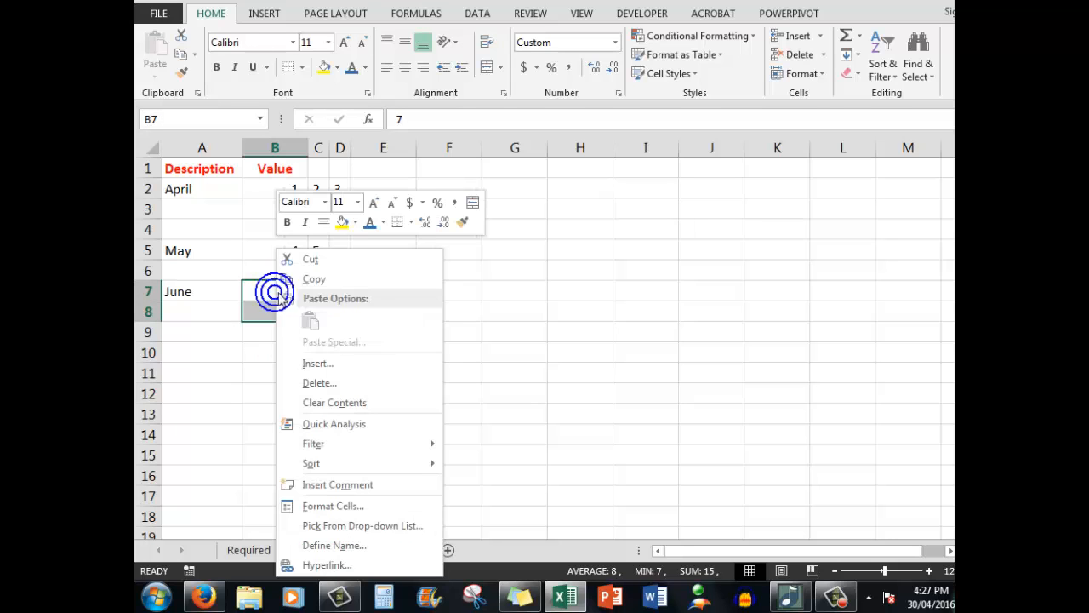
click(313, 280)
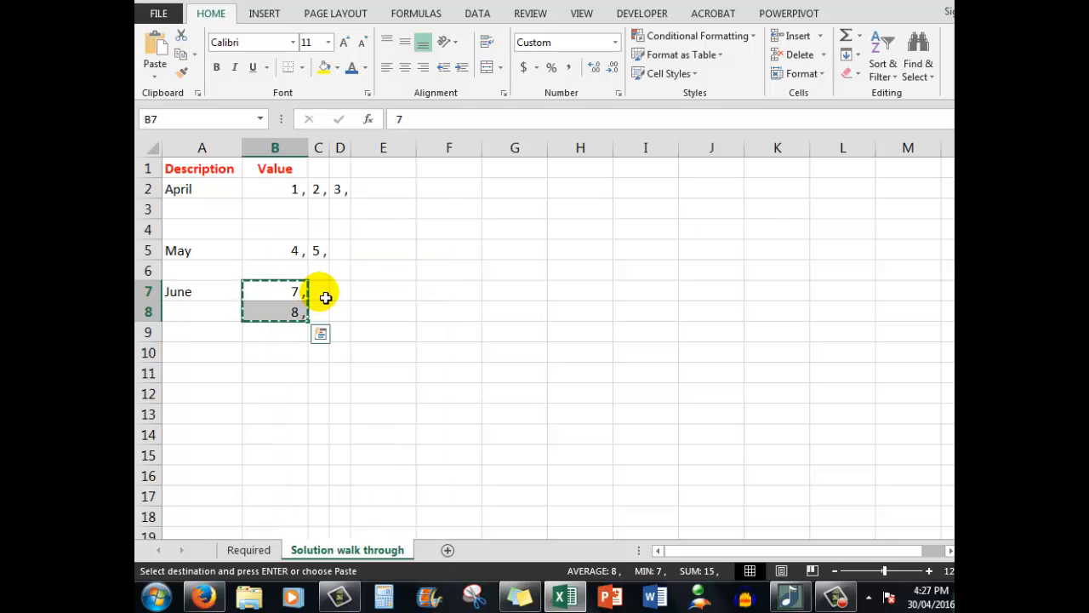
right_click(322, 295)
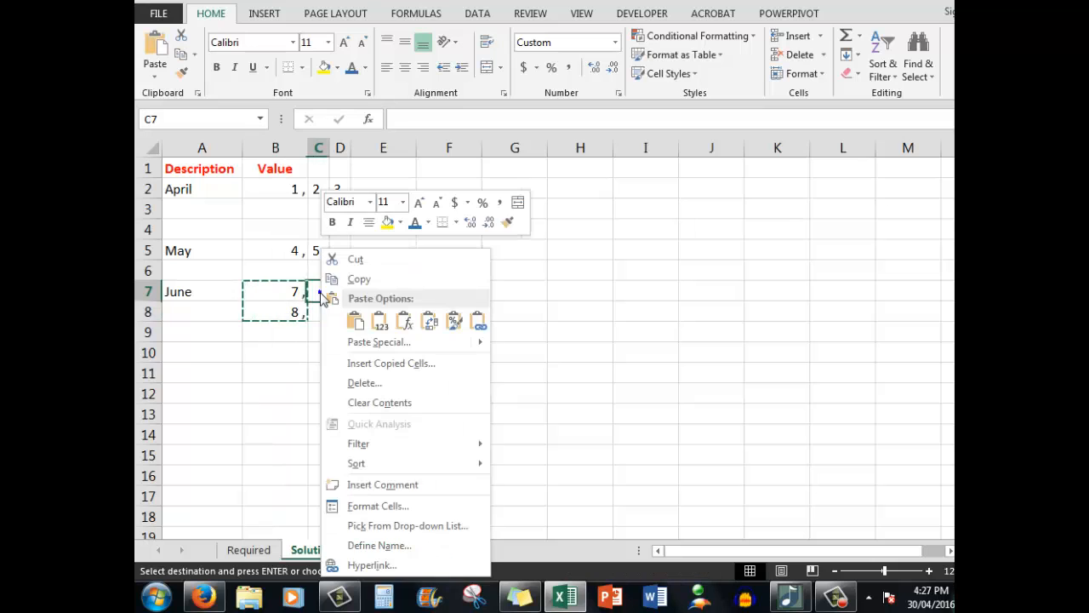
click(429, 324)
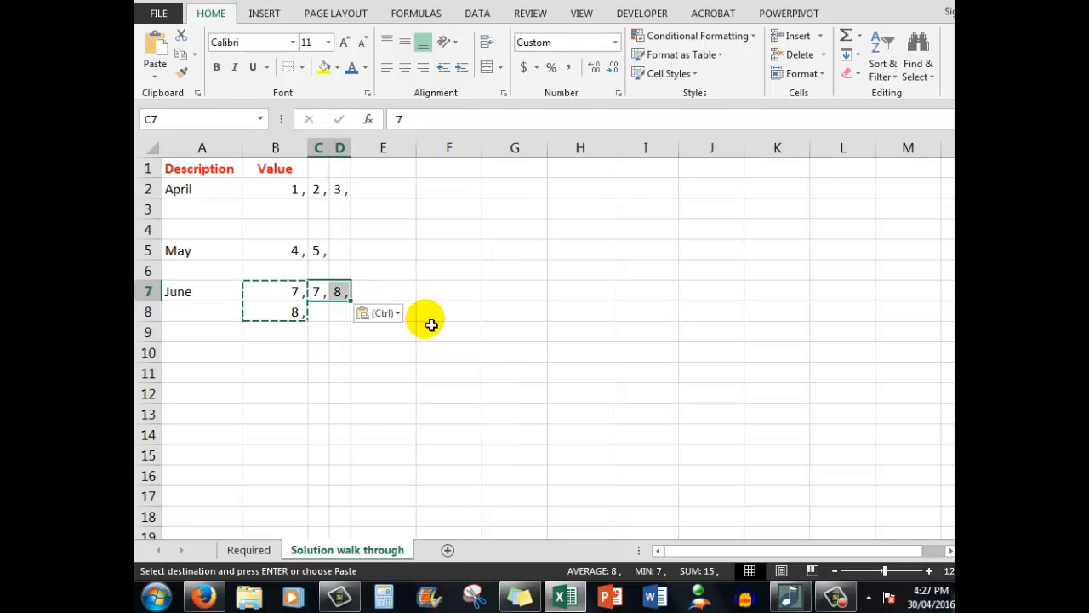
key(Escape)
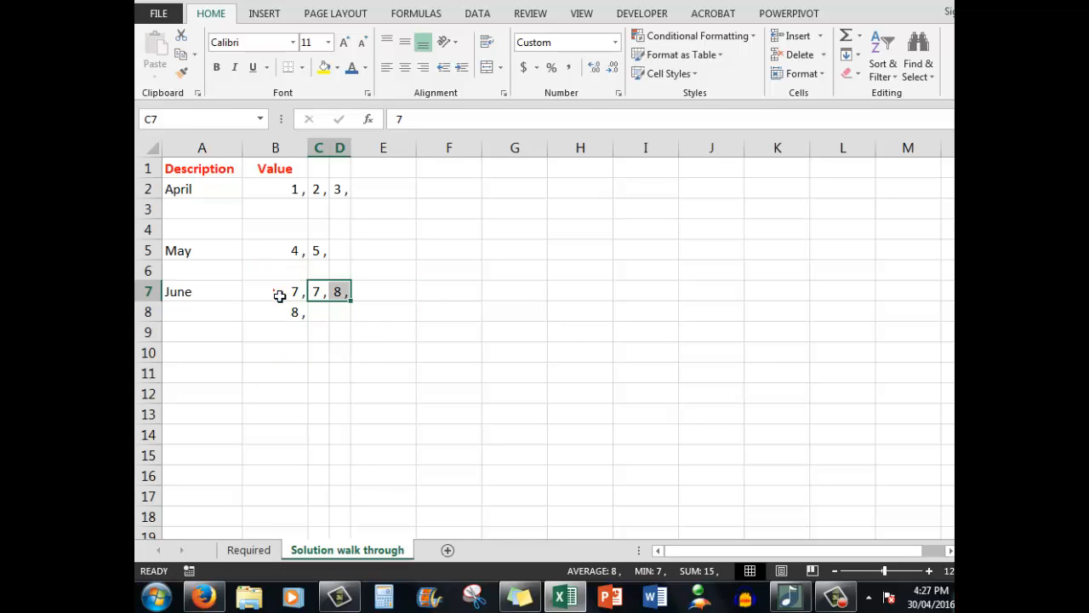
Step: Clear the original June values in B7:B8 and move the transposed values in C7:D7 to start at B7
drag(278, 293, 283, 313)
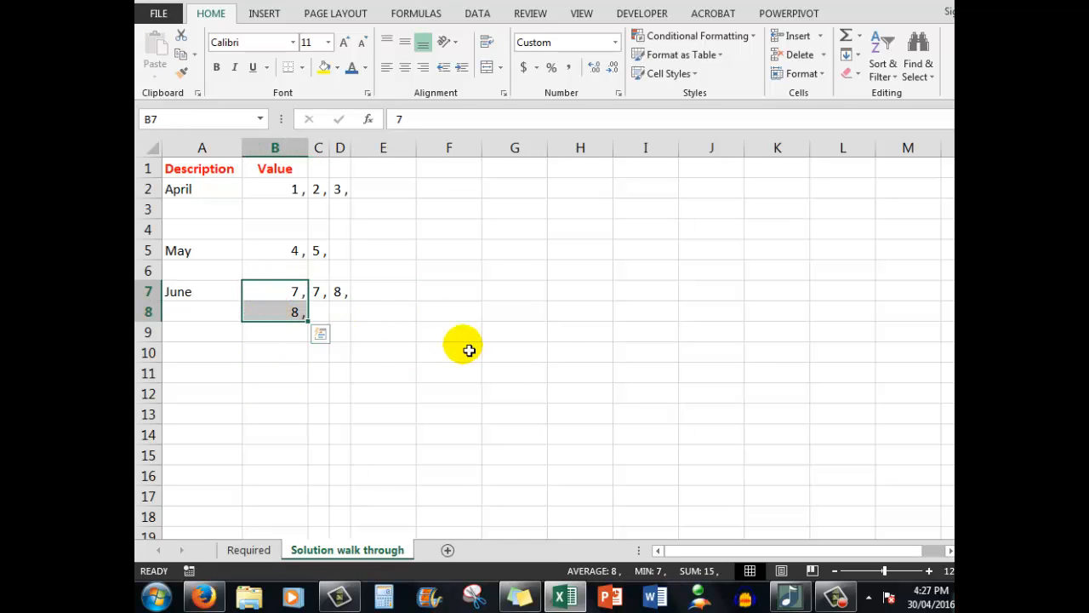
key(Delete)
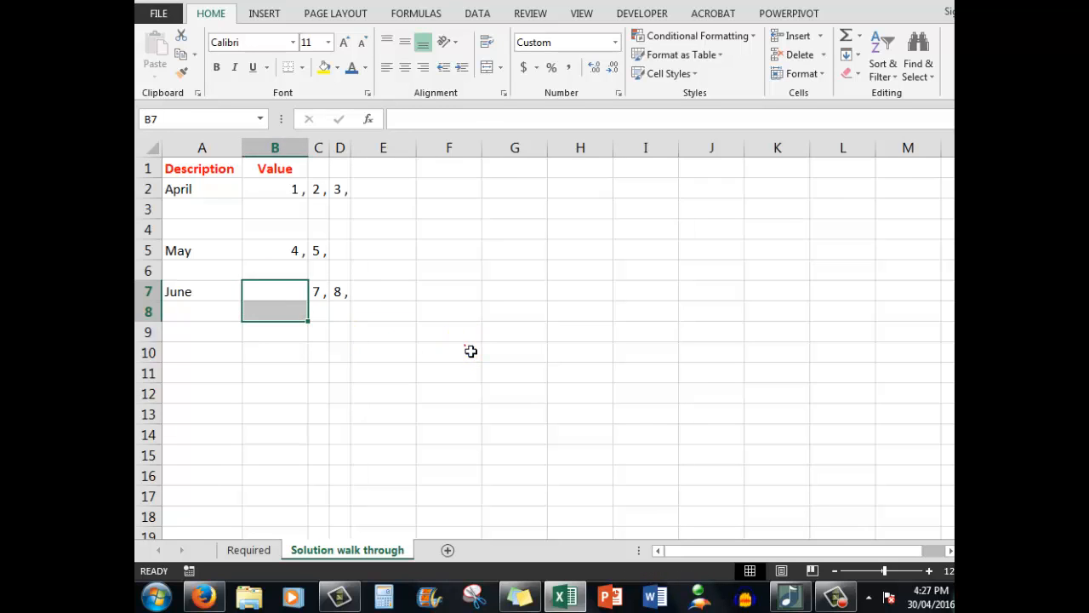
click(470, 351)
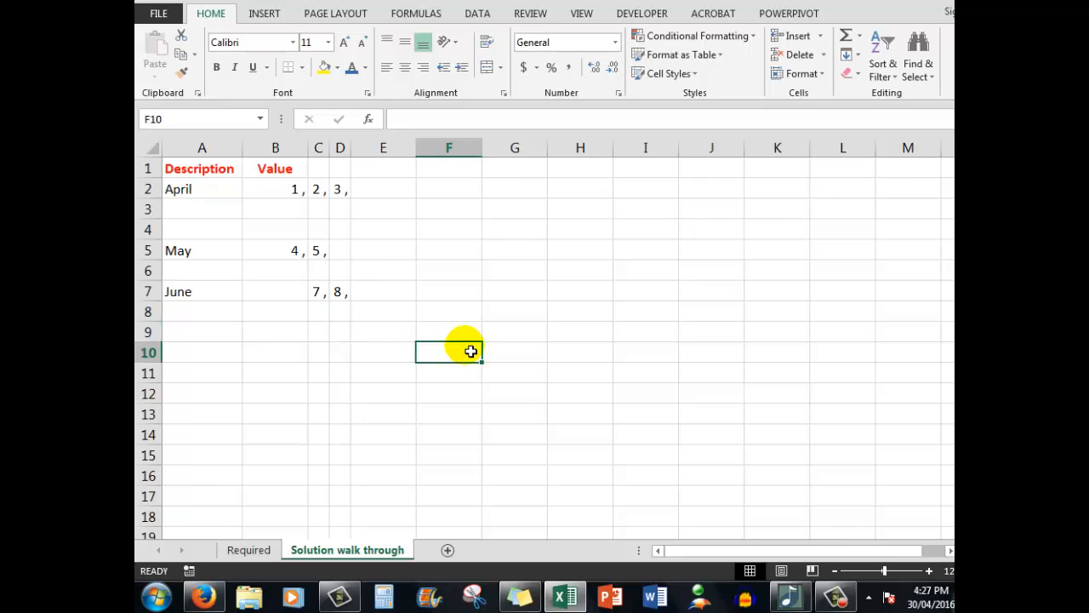
mouse_move(319, 292)
mouse_down()
mouse_move(338, 291)
mouse_move(303, 290)
mouse_up()
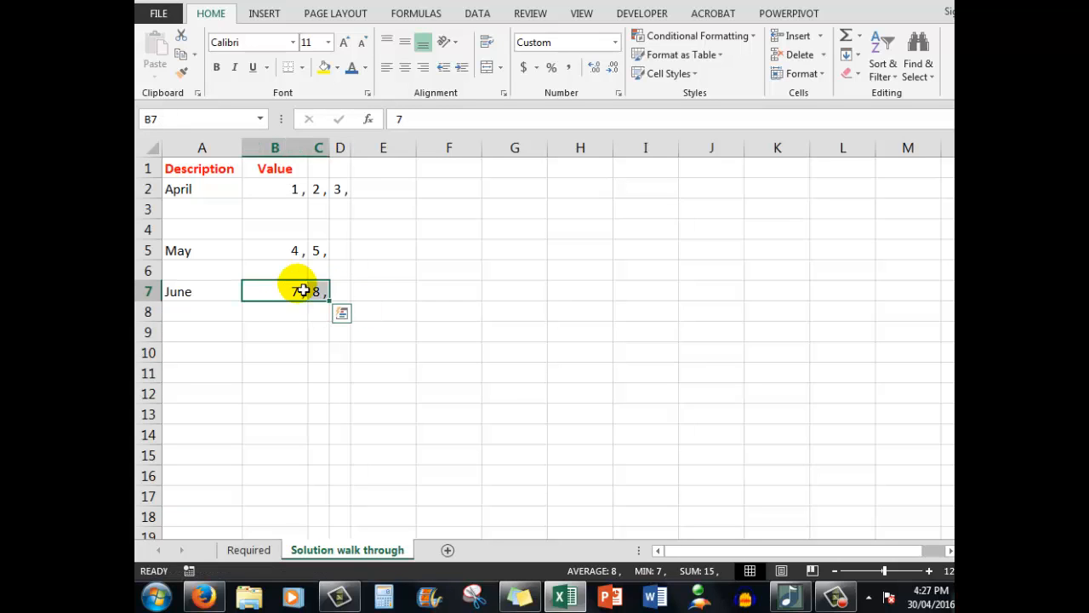
Step: Hide the gridlines on the Solution walk through sheet
click(440, 277)
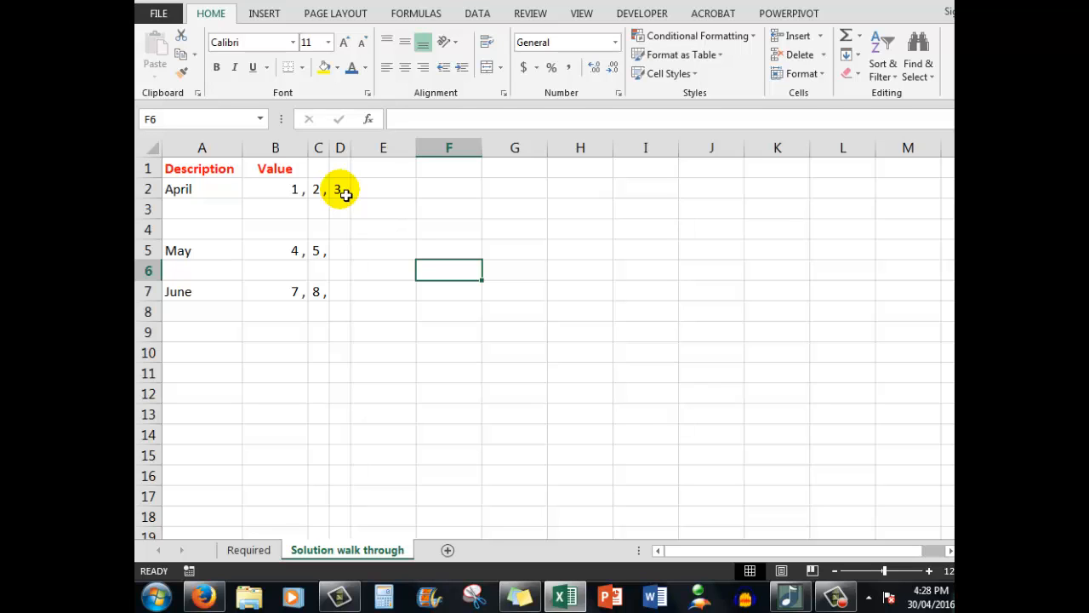
click(581, 13)
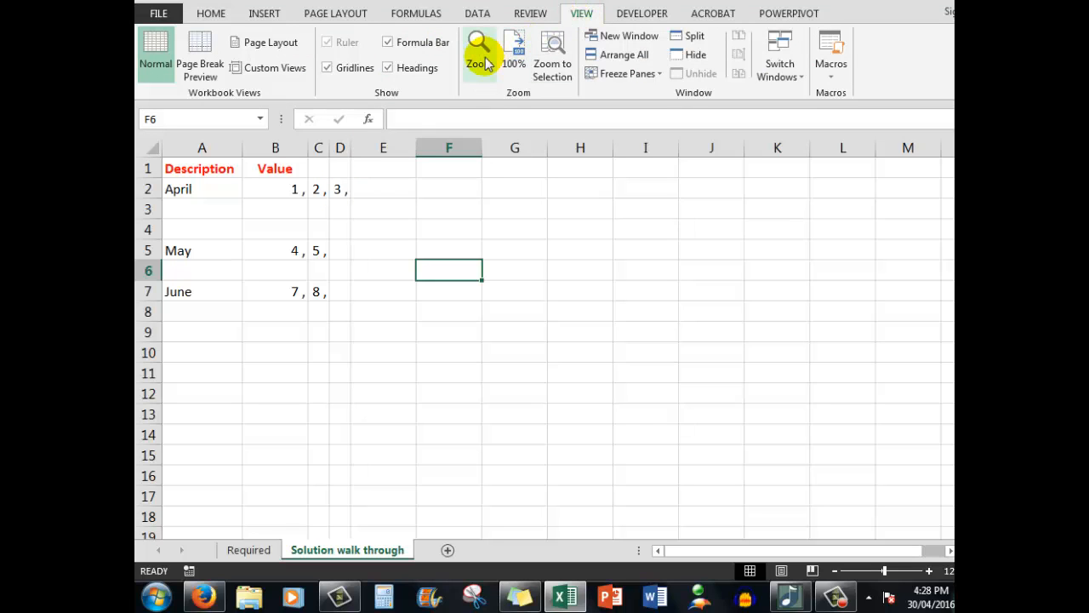
click(326, 68)
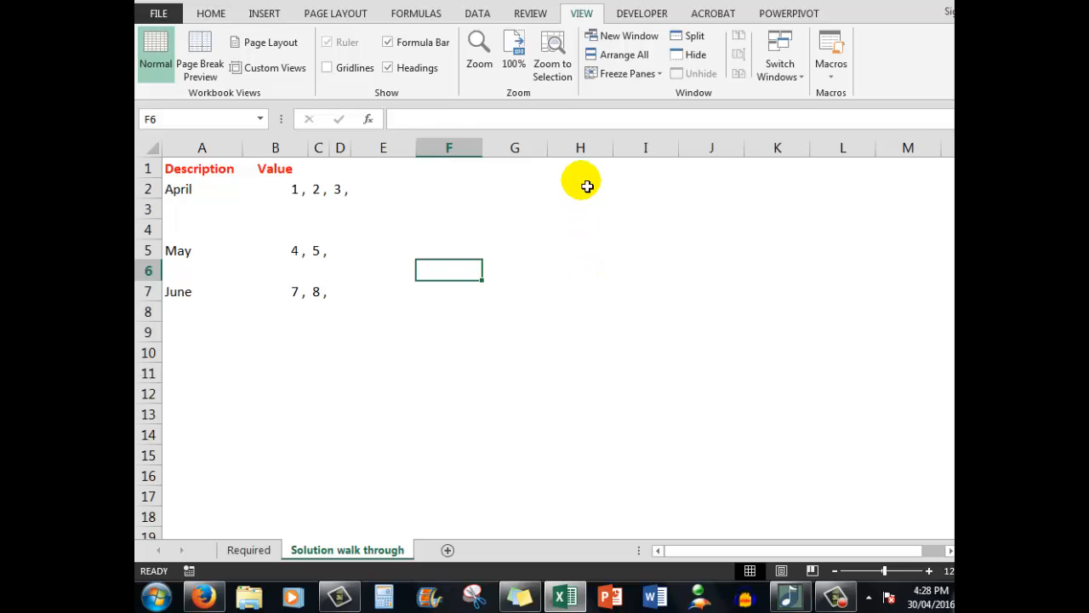
Step: Enter the heading Total in cell H1
click(582, 171)
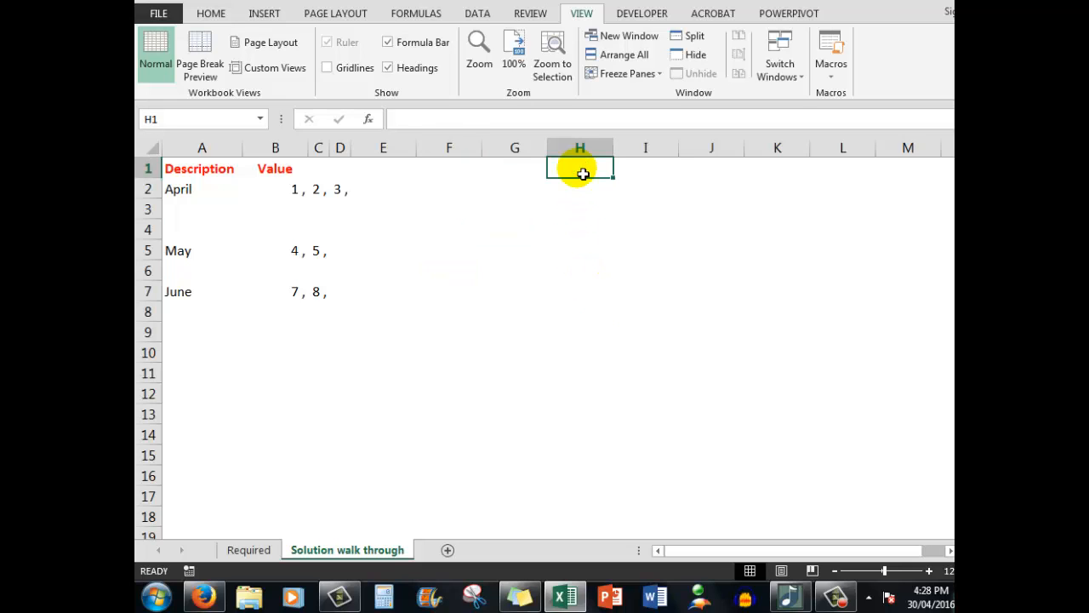
text(Tot)
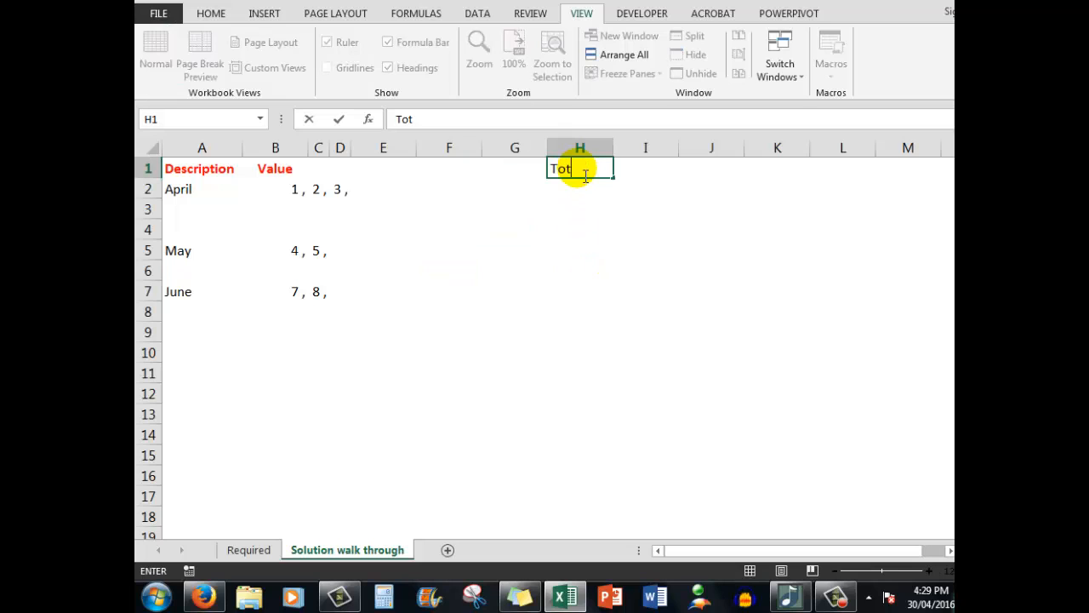
text(al)
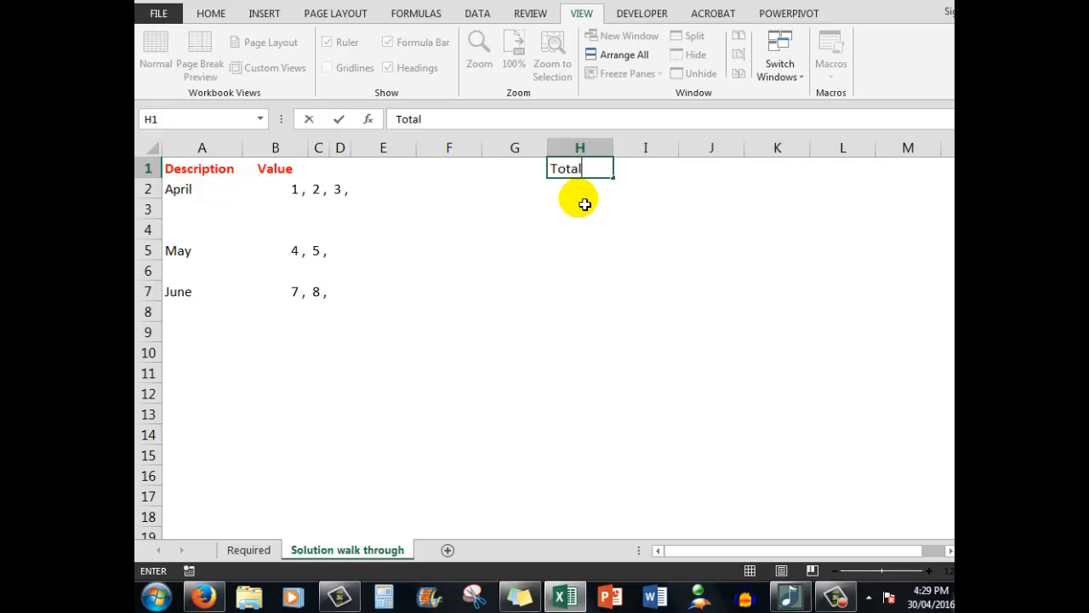
key(Return)
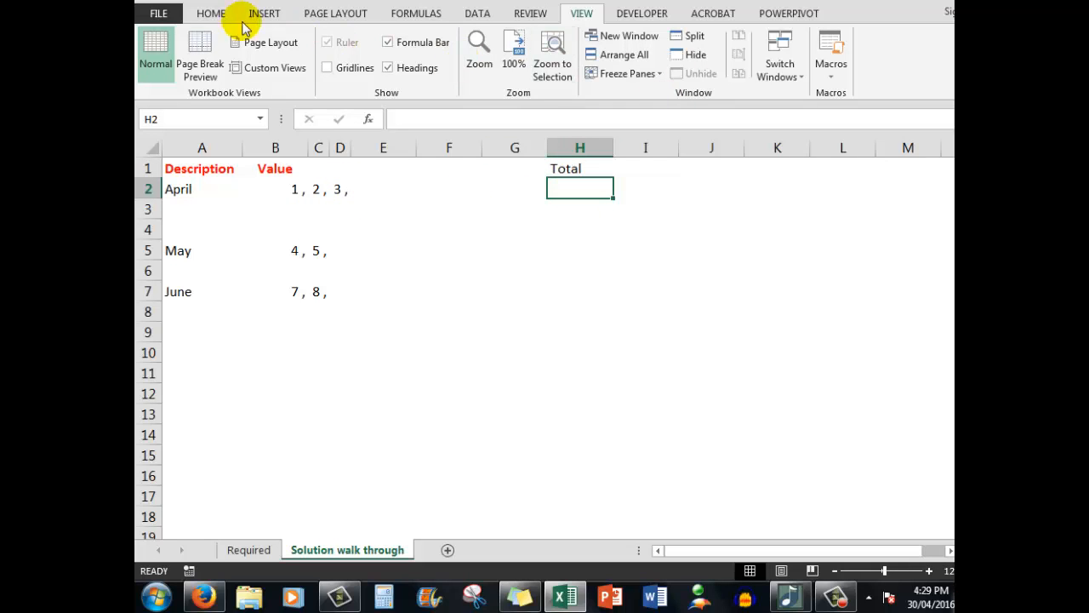
Step: Total the April row in H2 with an AutoSum formula over B2:G2
click(211, 13)
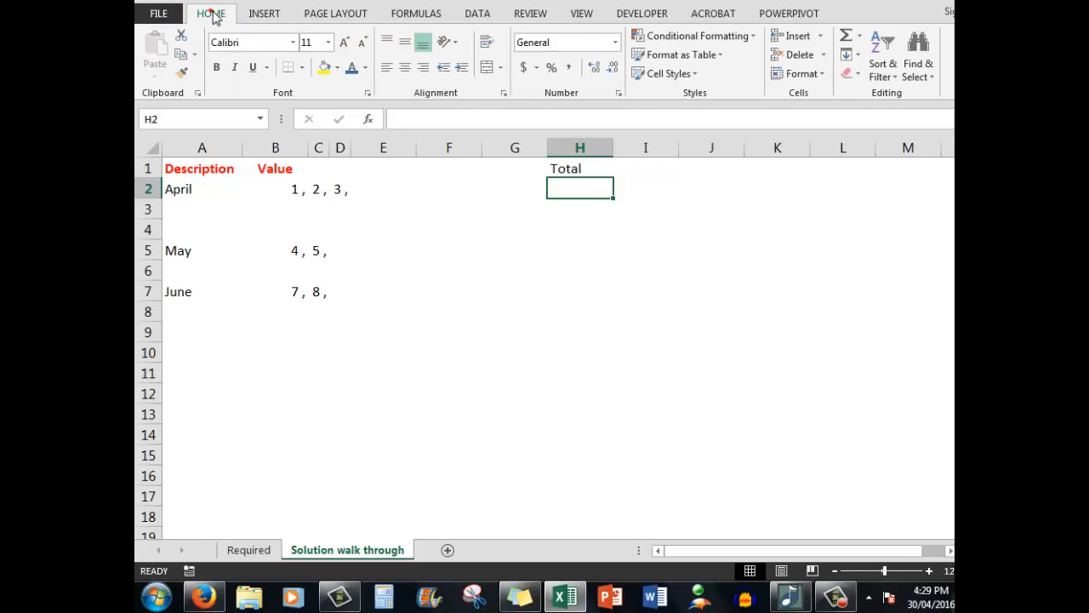
click(846, 37)
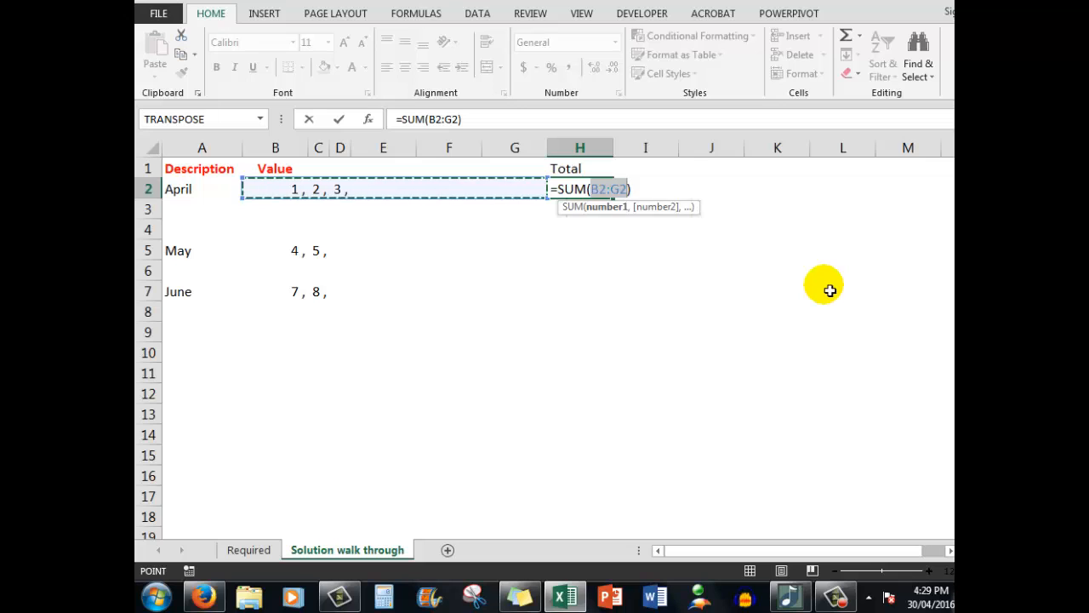
key(ctrl+Return)
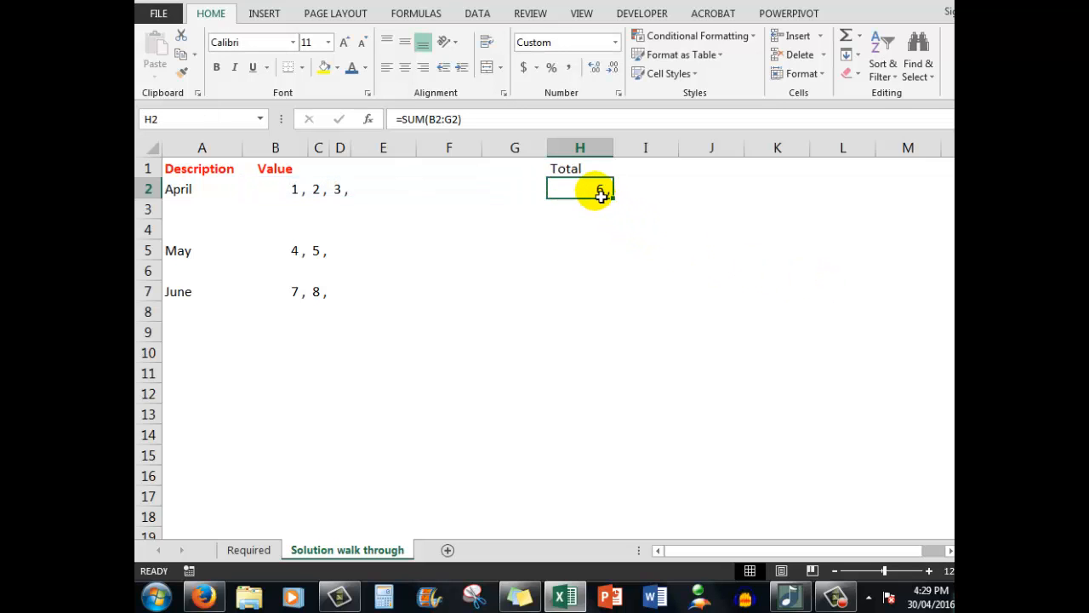
Step: Change the April total in H2 to the Number format with no decimal places
click(616, 44)
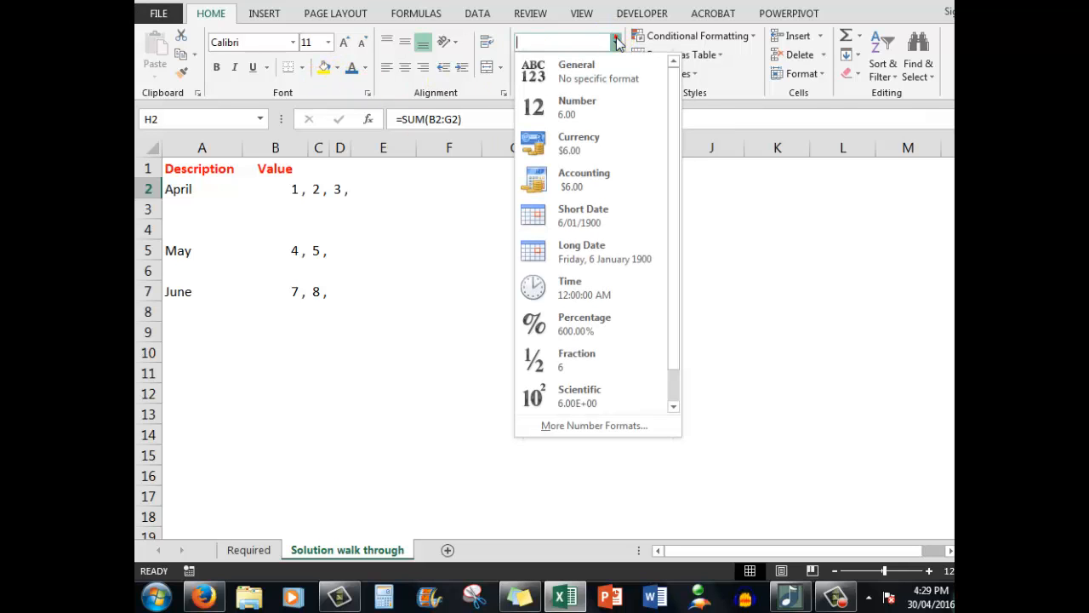
click(568, 106)
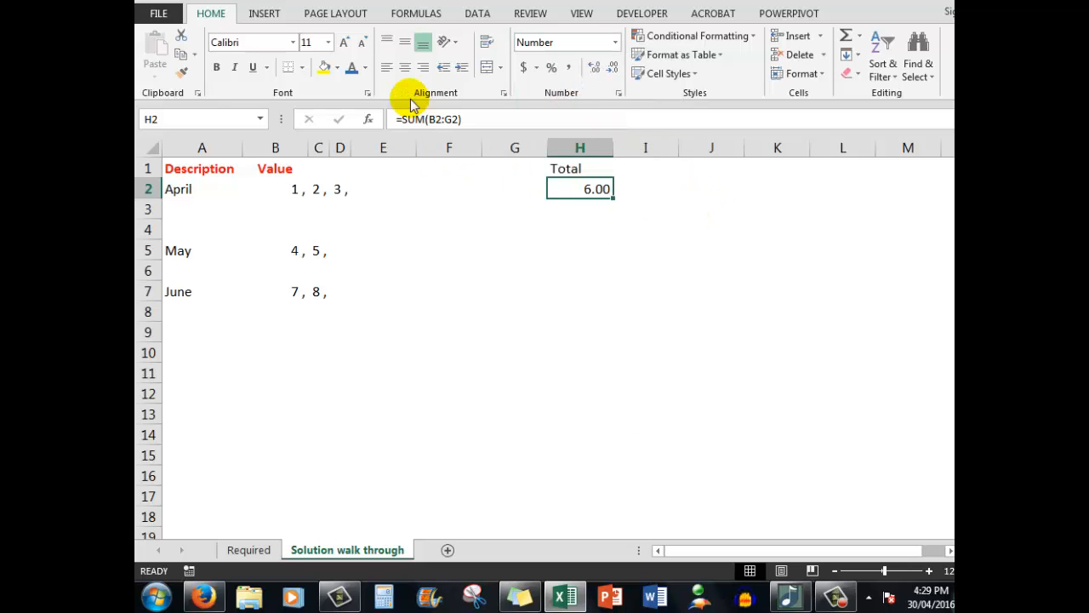
click(613, 69)
click(613, 69)
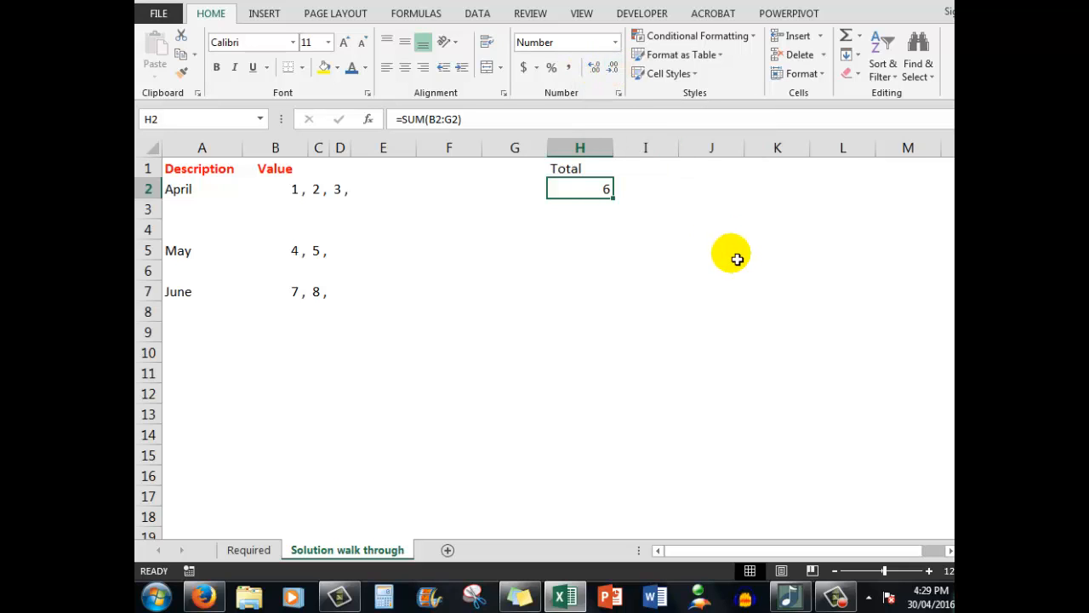